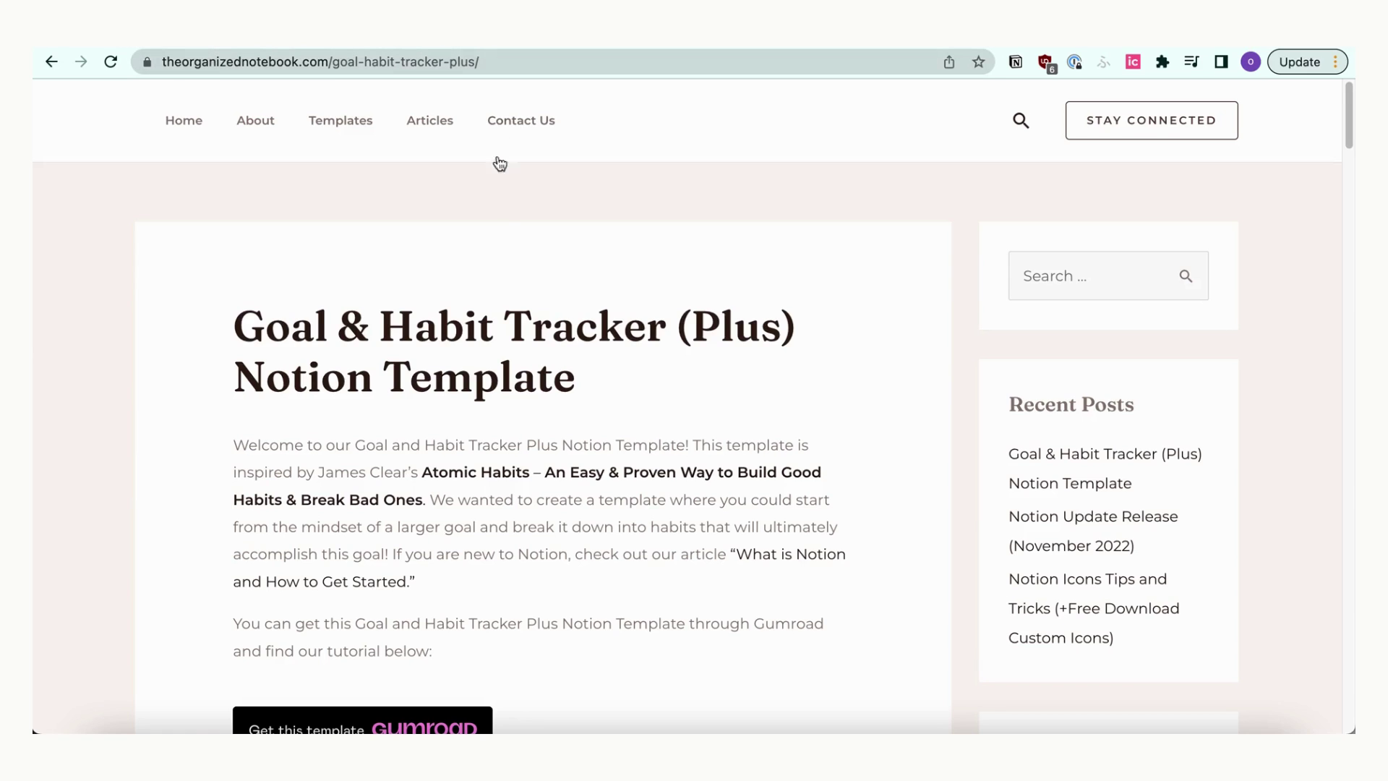
scroll(503, 214, "down", 3)
scroll(502, 213, "down", 2)
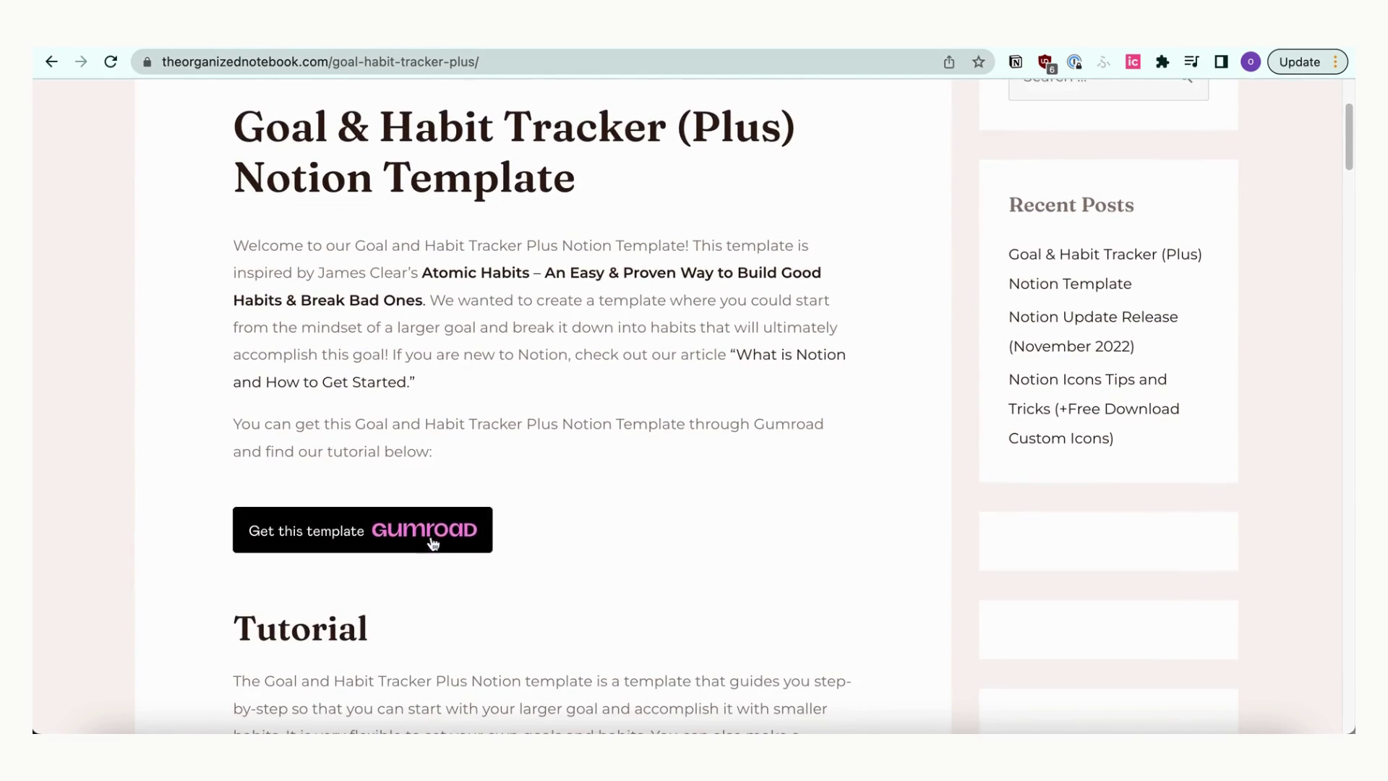
- Get the Goal & Habit Tracker (Plus) template on Gumroad at a price of 0 and check out
left_click(429, 575)
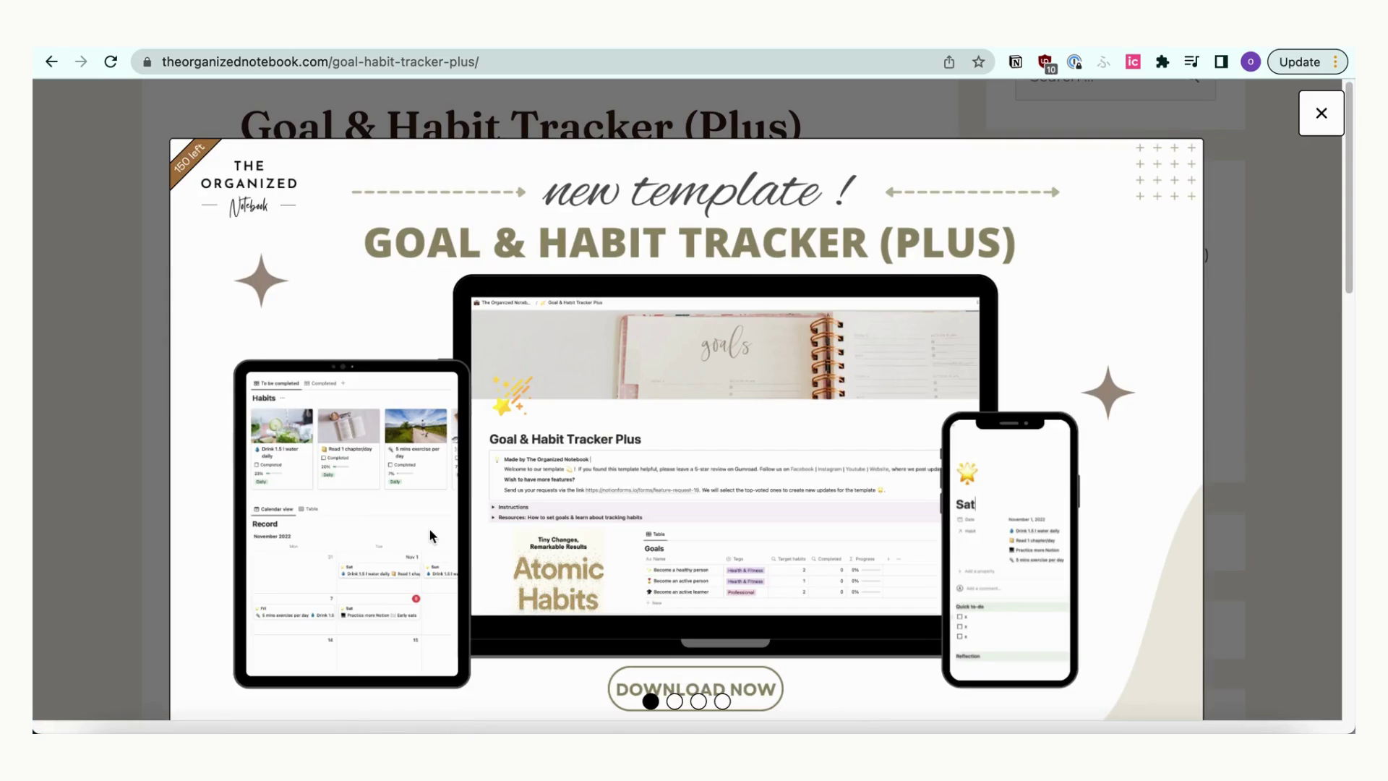
scroll(429, 529, "down", 5)
left_click(969, 230)
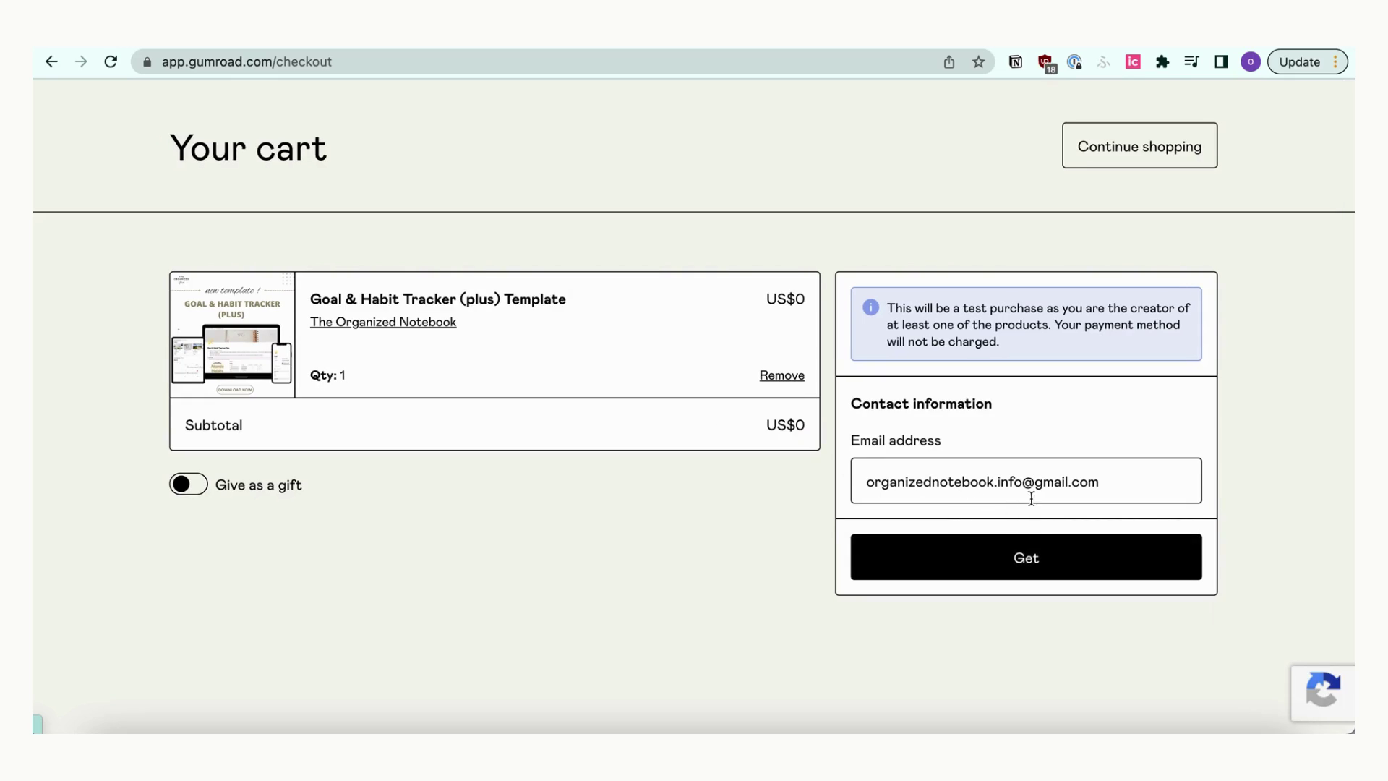
left_click(1023, 556)
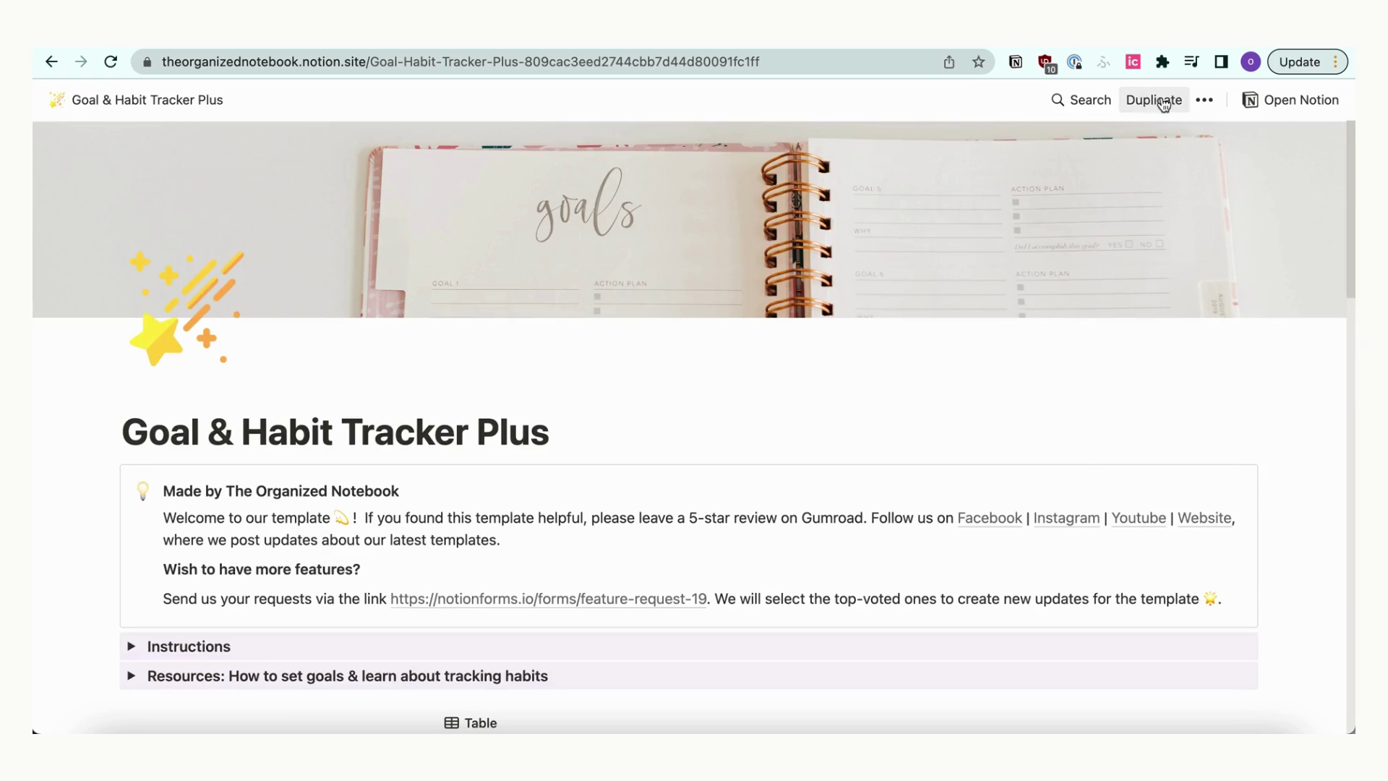
- Duplicate the shared Goal & Habit Tracker Plus template into your own workspace
left_click(1154, 100)
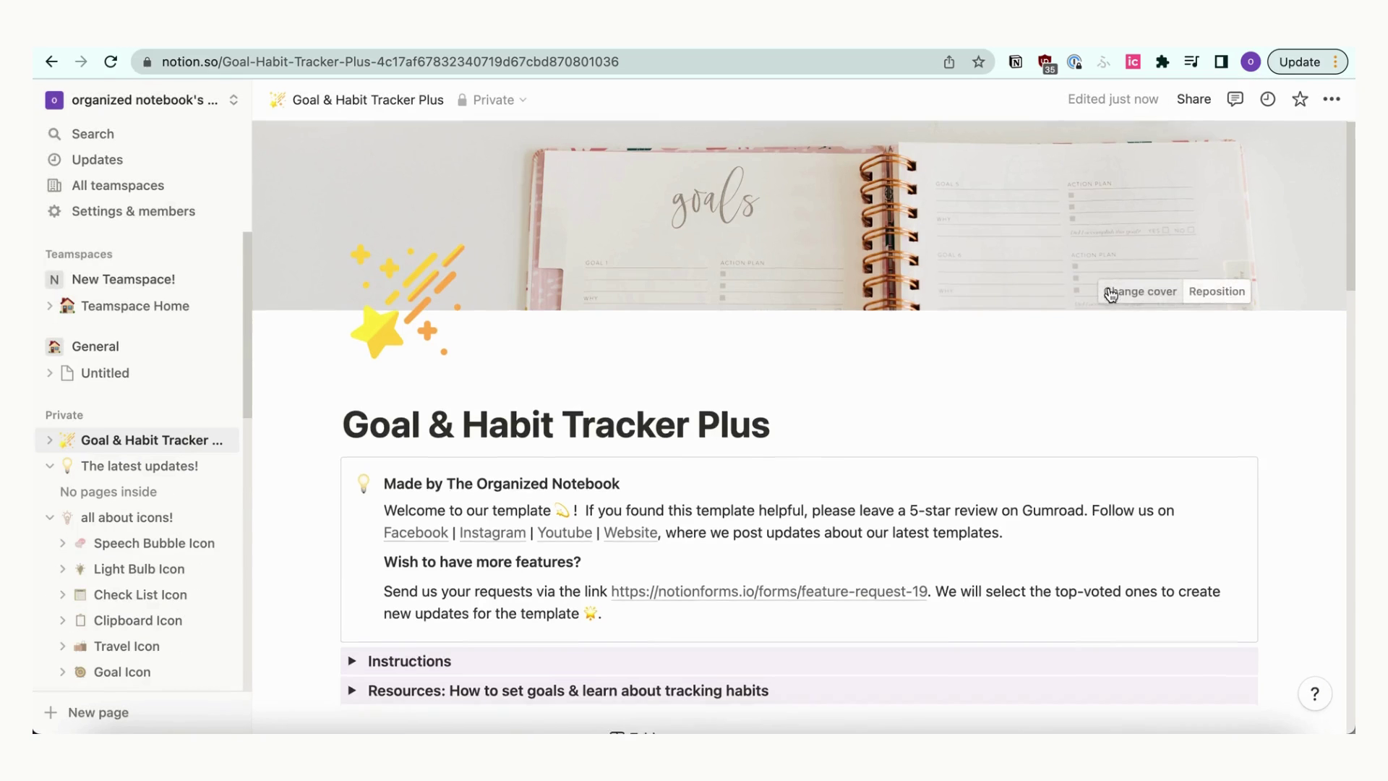
scroll(1111, 294, "down", 3)
scroll(1111, 294, "down", 3)
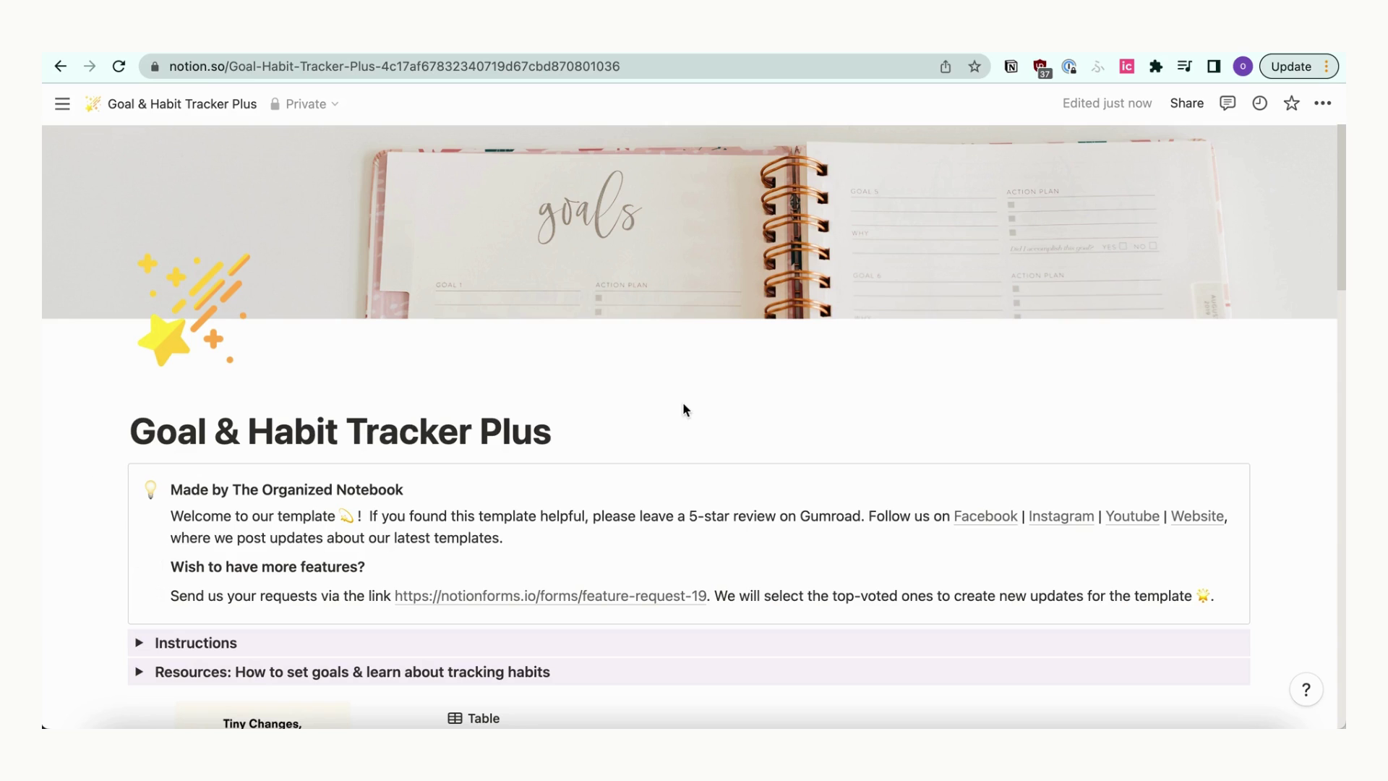
scroll(682, 403, "down", 4)
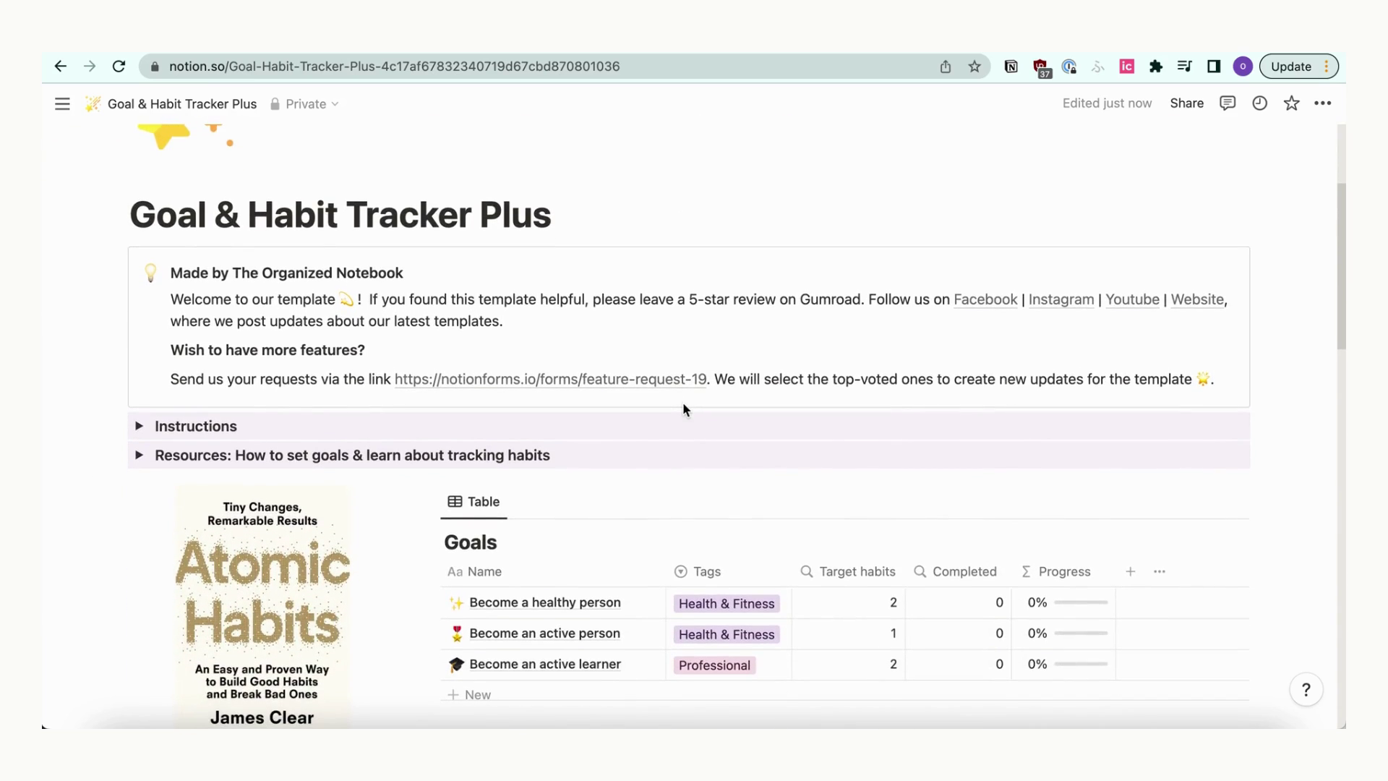
scroll(681, 403, "down", 2)
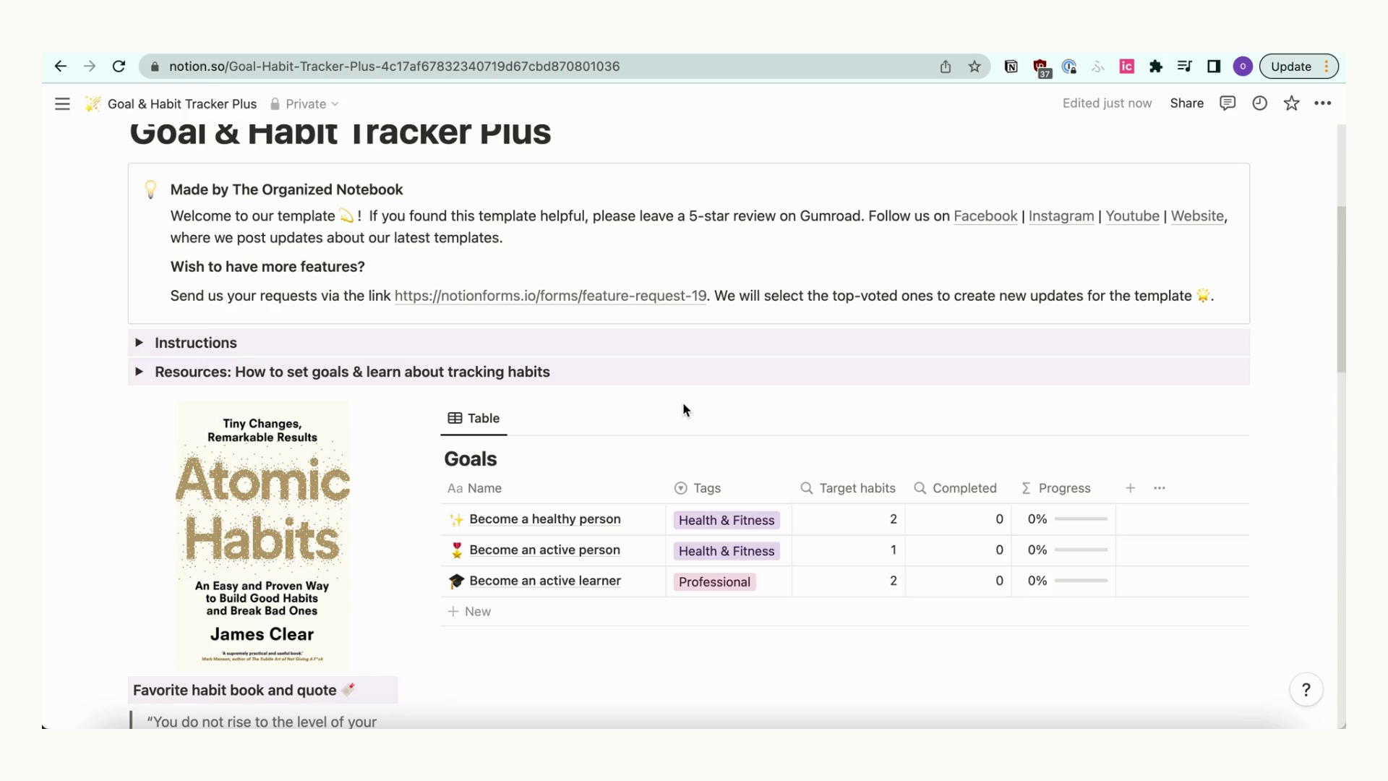
scroll(683, 403, "down", 3)
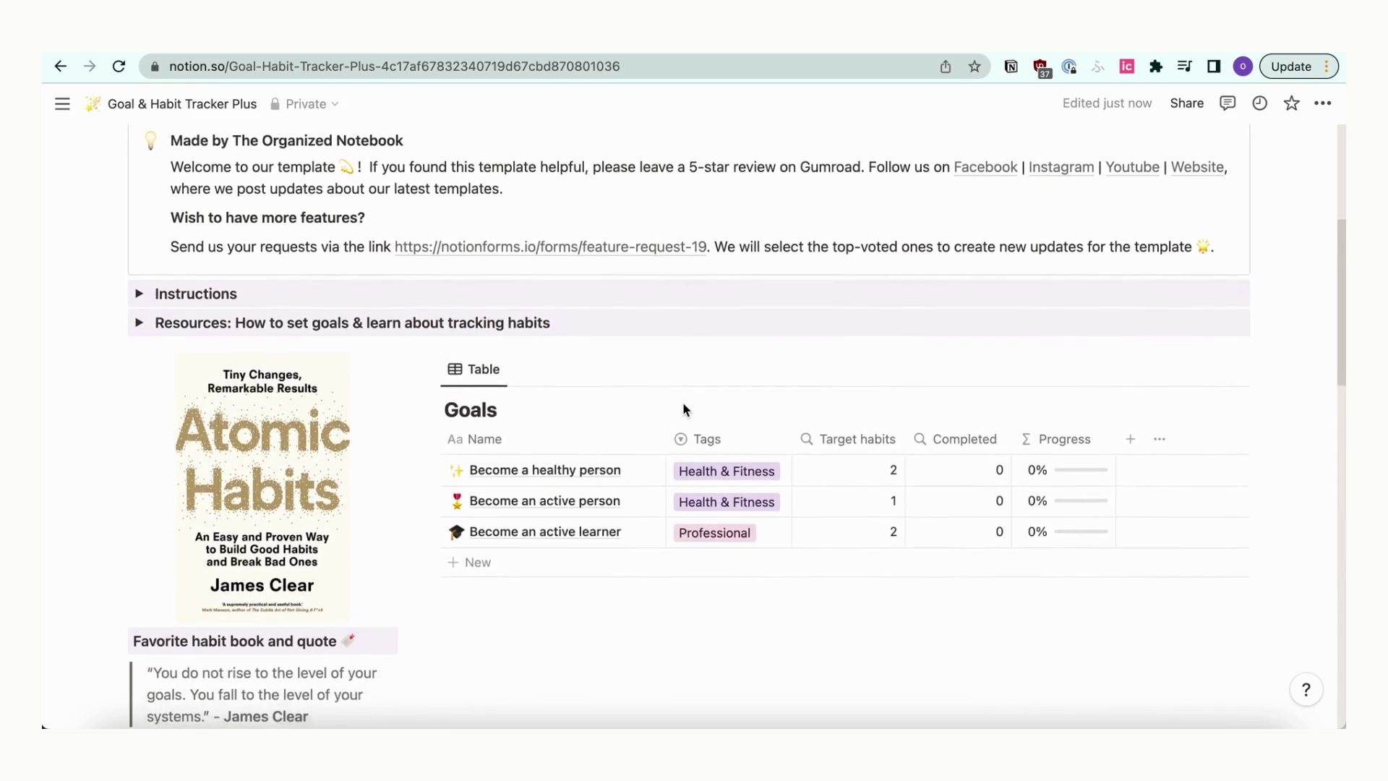
scroll(683, 402, "down", 1)
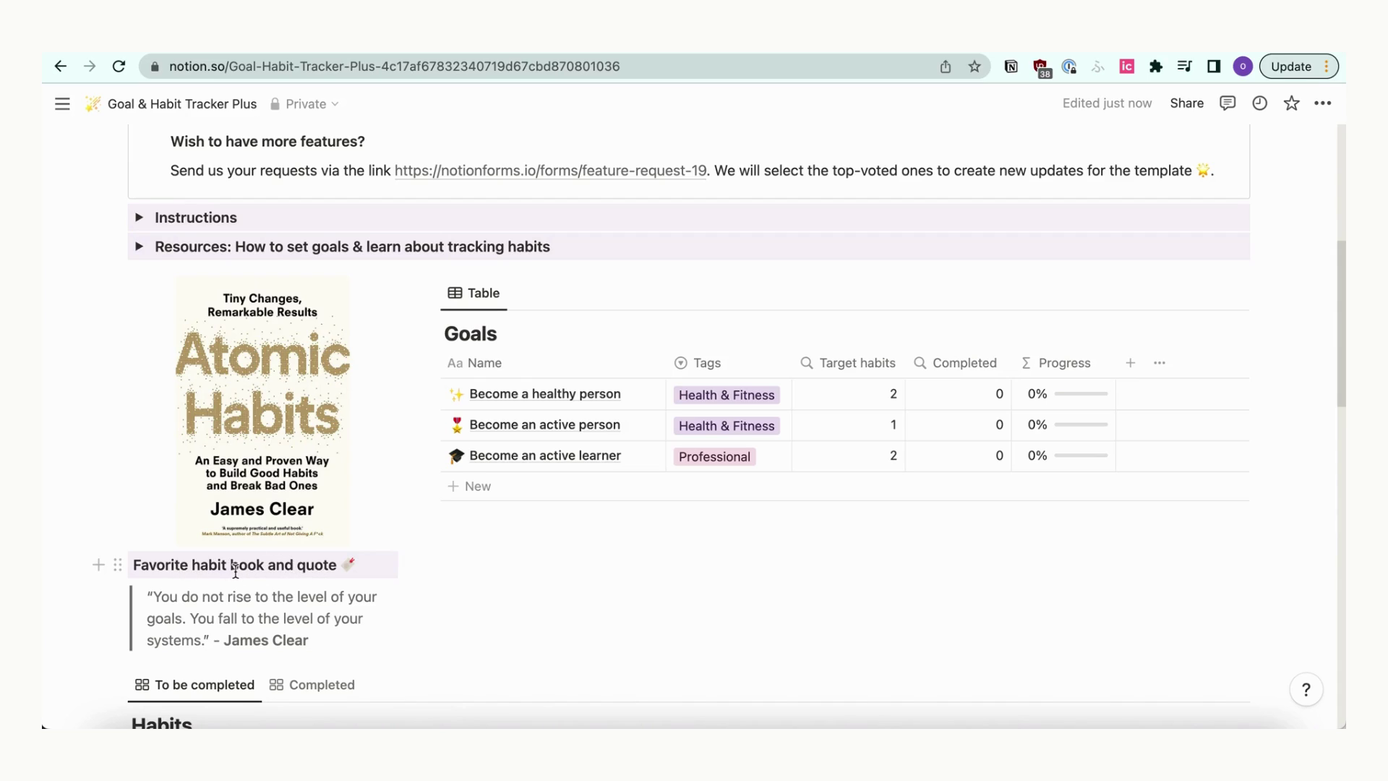
mouse_move(545, 531)
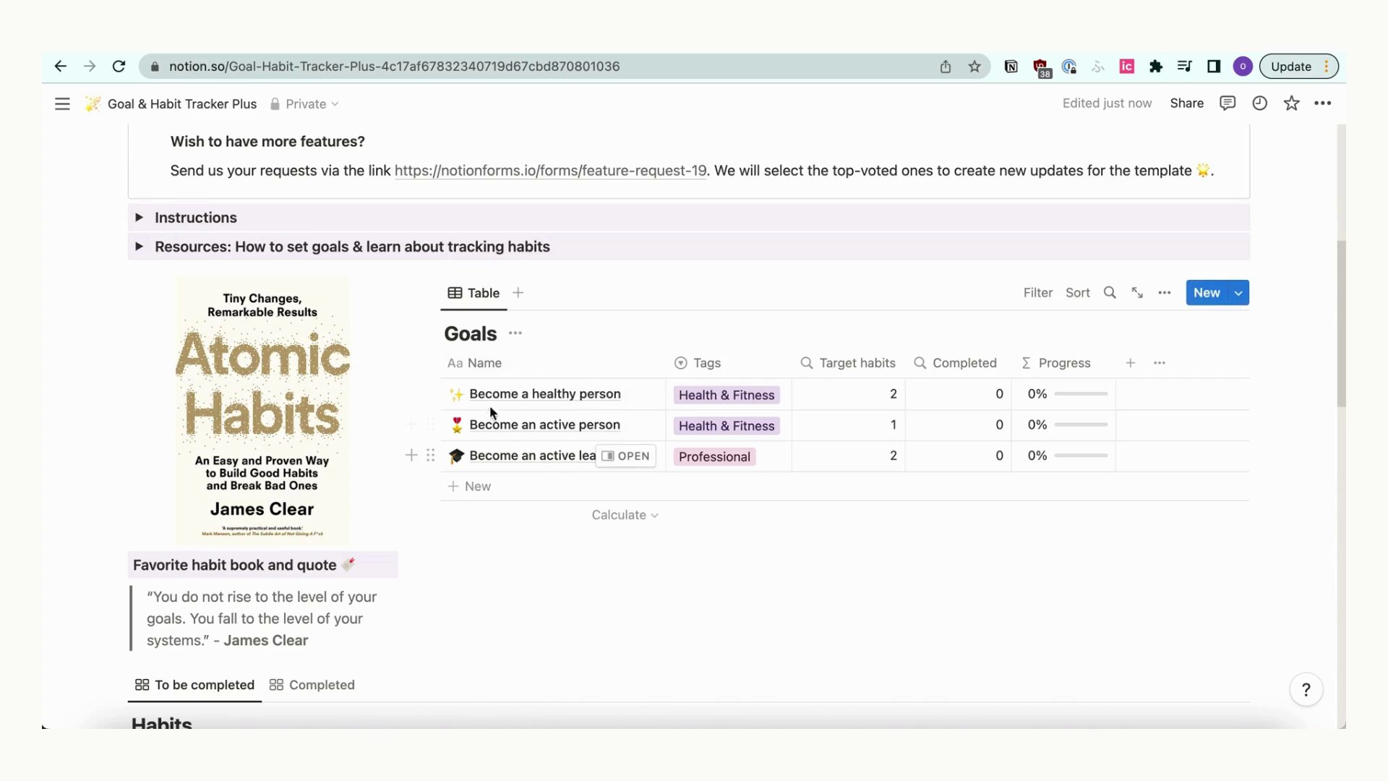
mouse_move(533, 456)
left_click(627, 456)
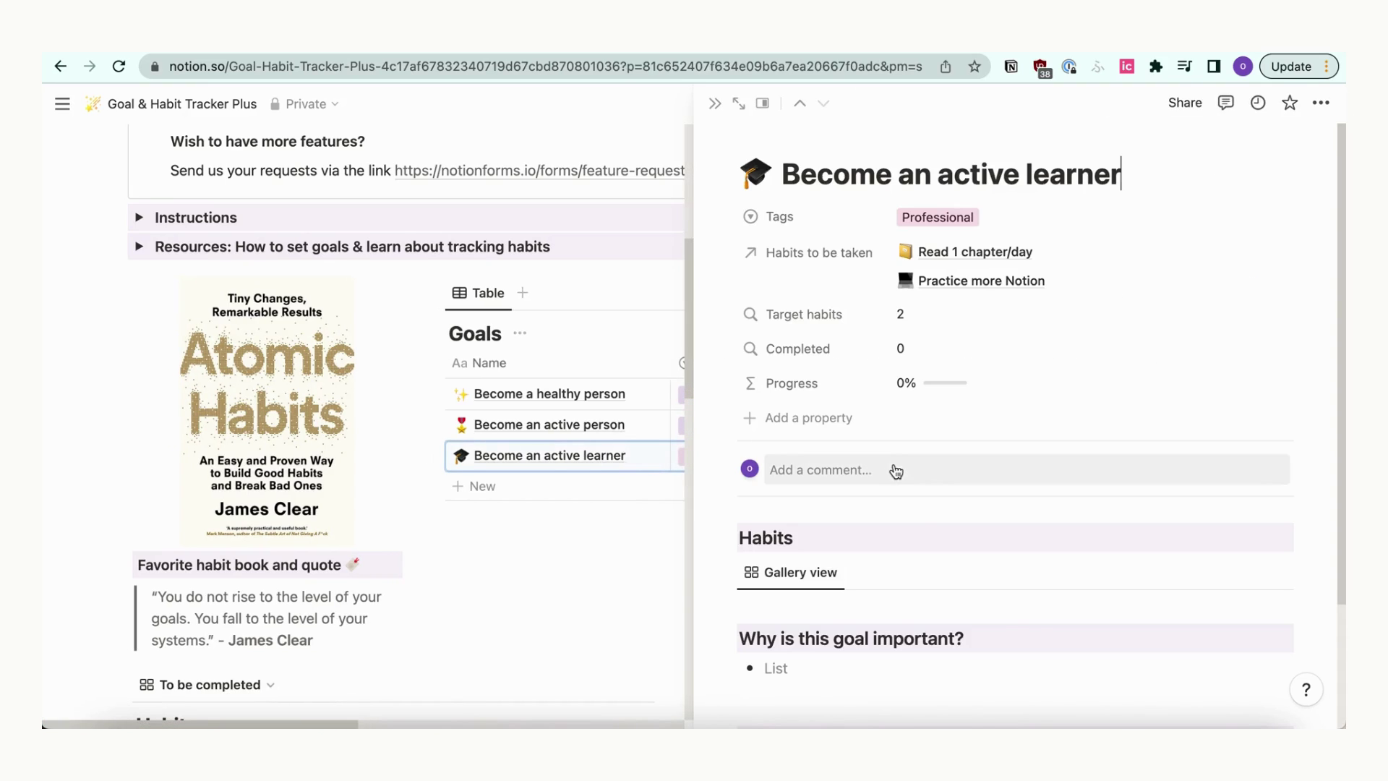
scroll(911, 493, "down", 3)
scroll(912, 494, "down", 2)
left_click(613, 593)
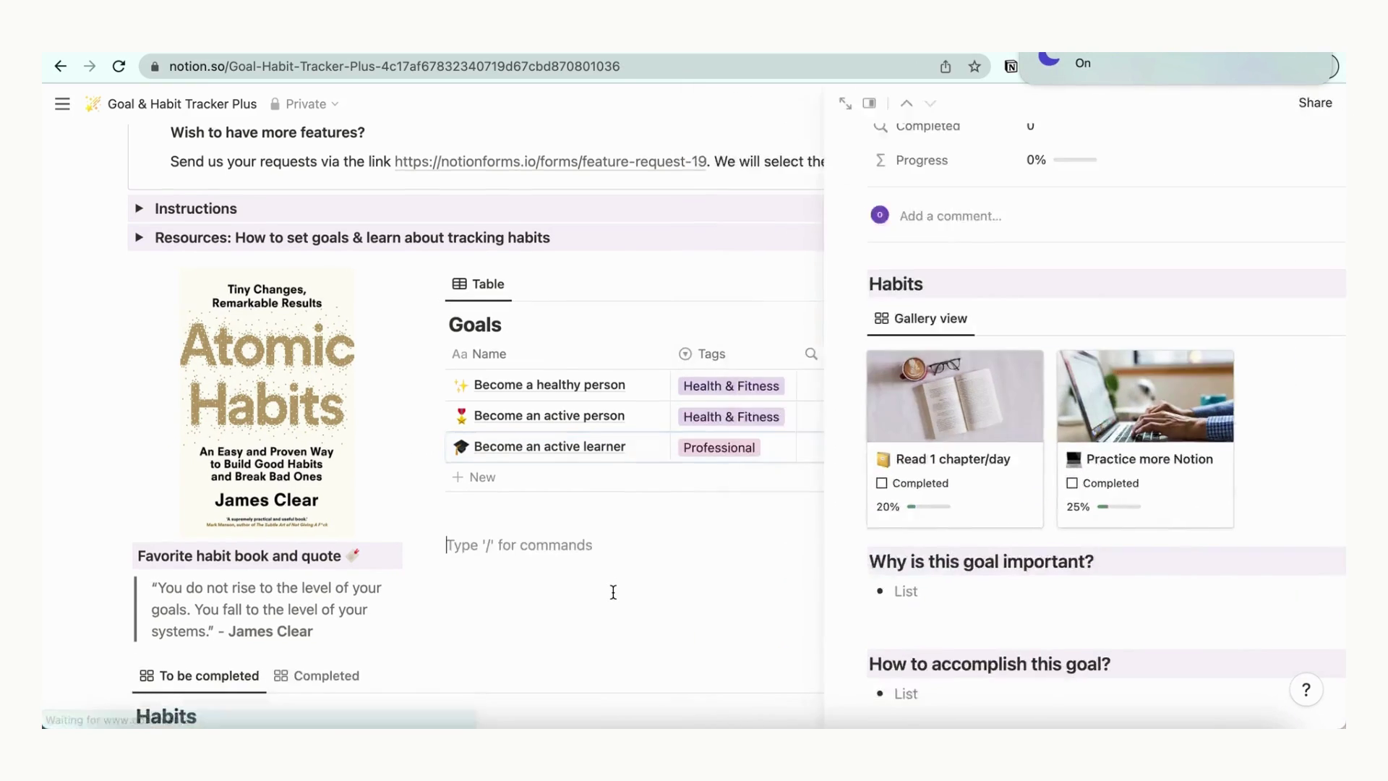
scroll(613, 592, "down", 5)
scroll(613, 592, "down", 3)
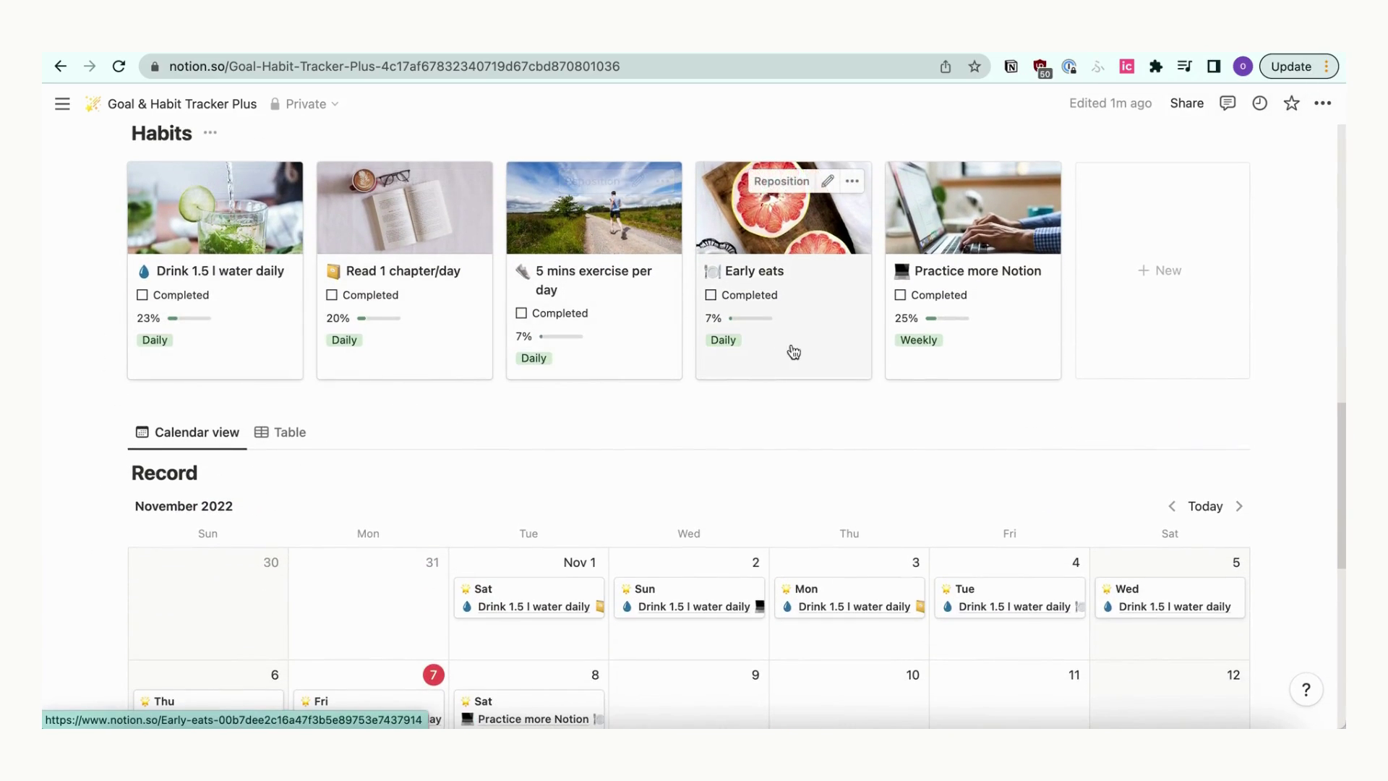
left_click(275, 341)
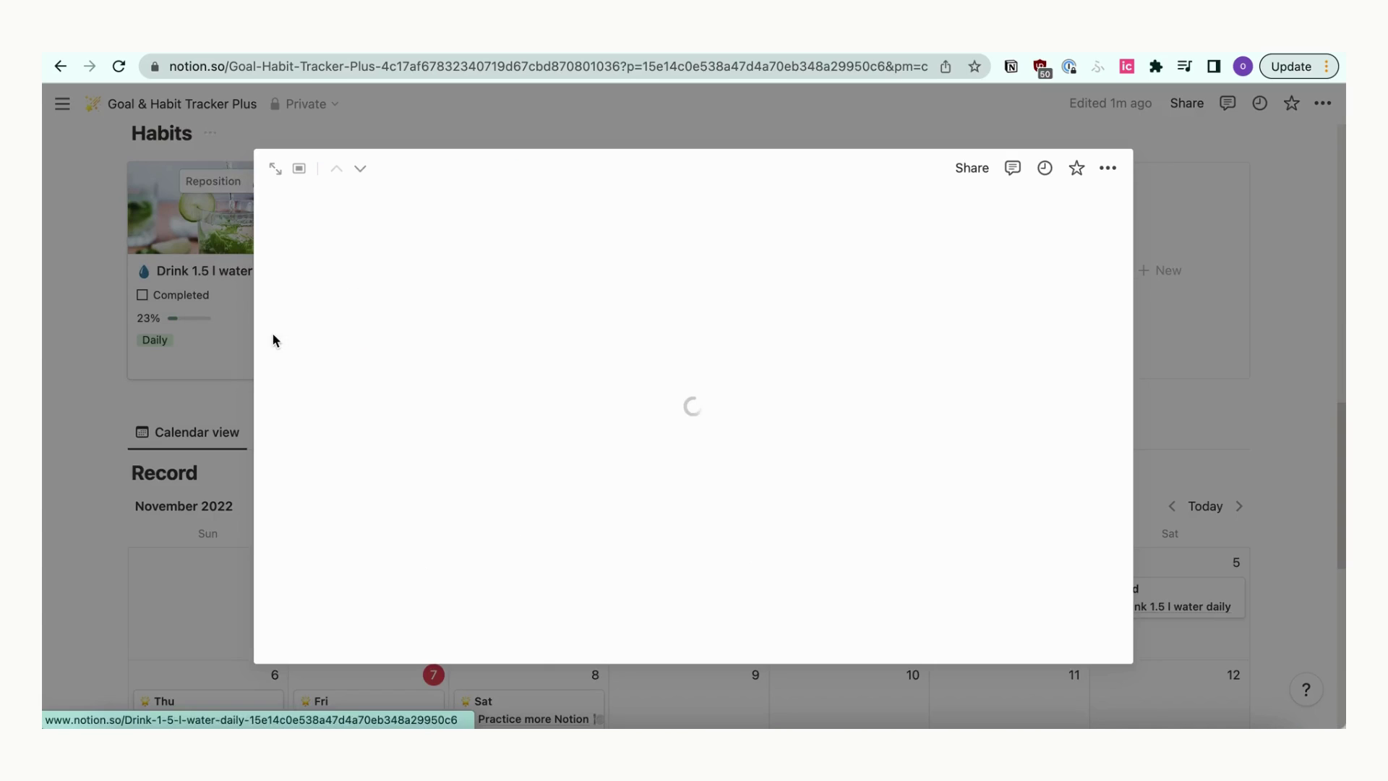
scroll(751, 456, "down", 5)
scroll(750, 457, "down", 2)
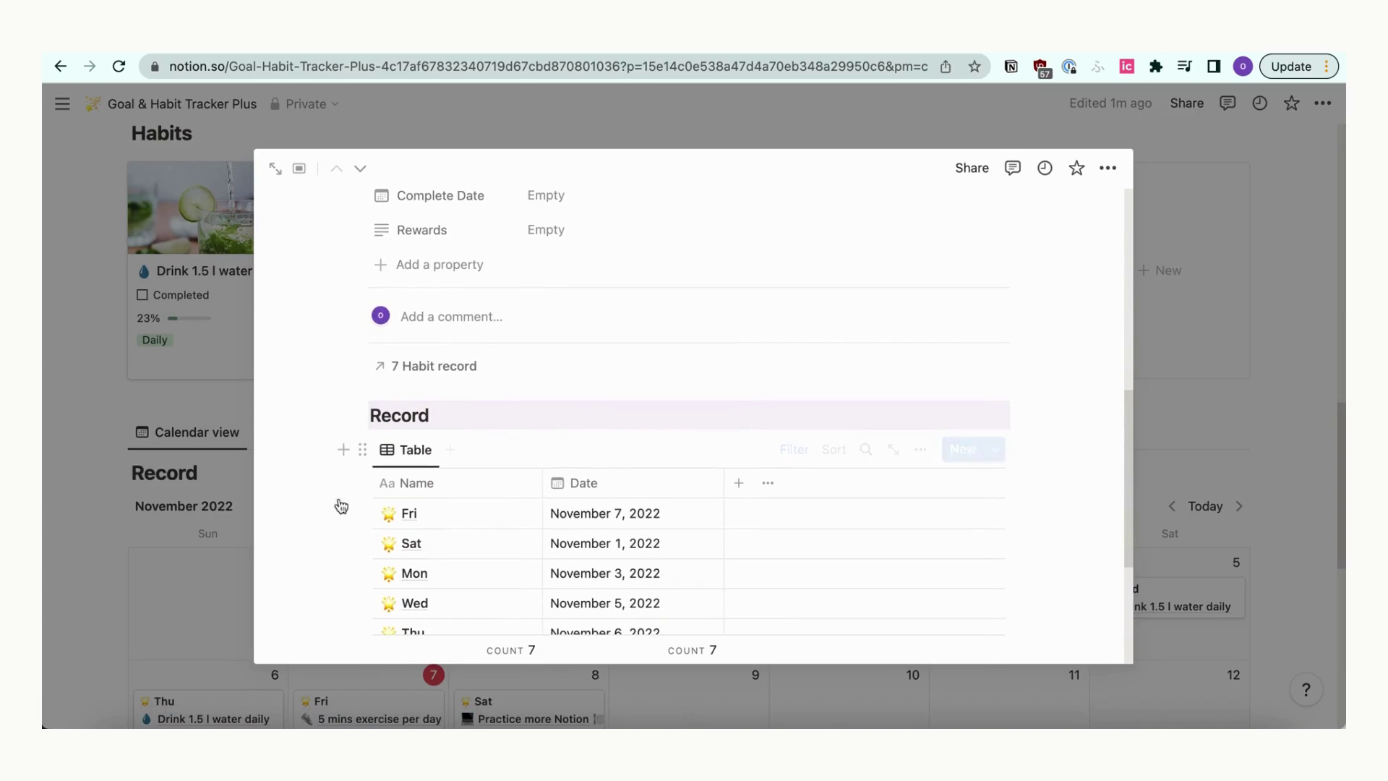
left_click(101, 552)
scroll(101, 553, "down", 3)
scroll(101, 551, "down", 3)
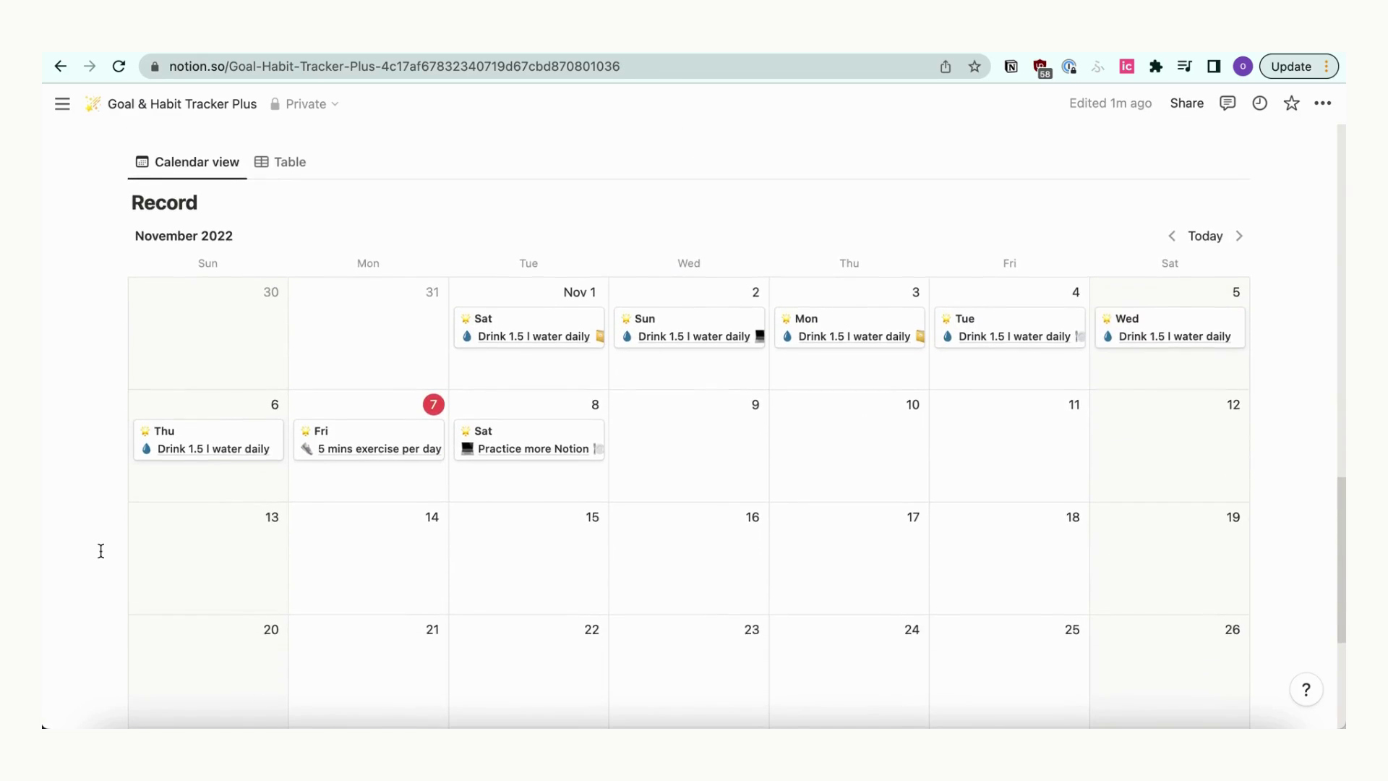
scroll(100, 552, "down", 1)
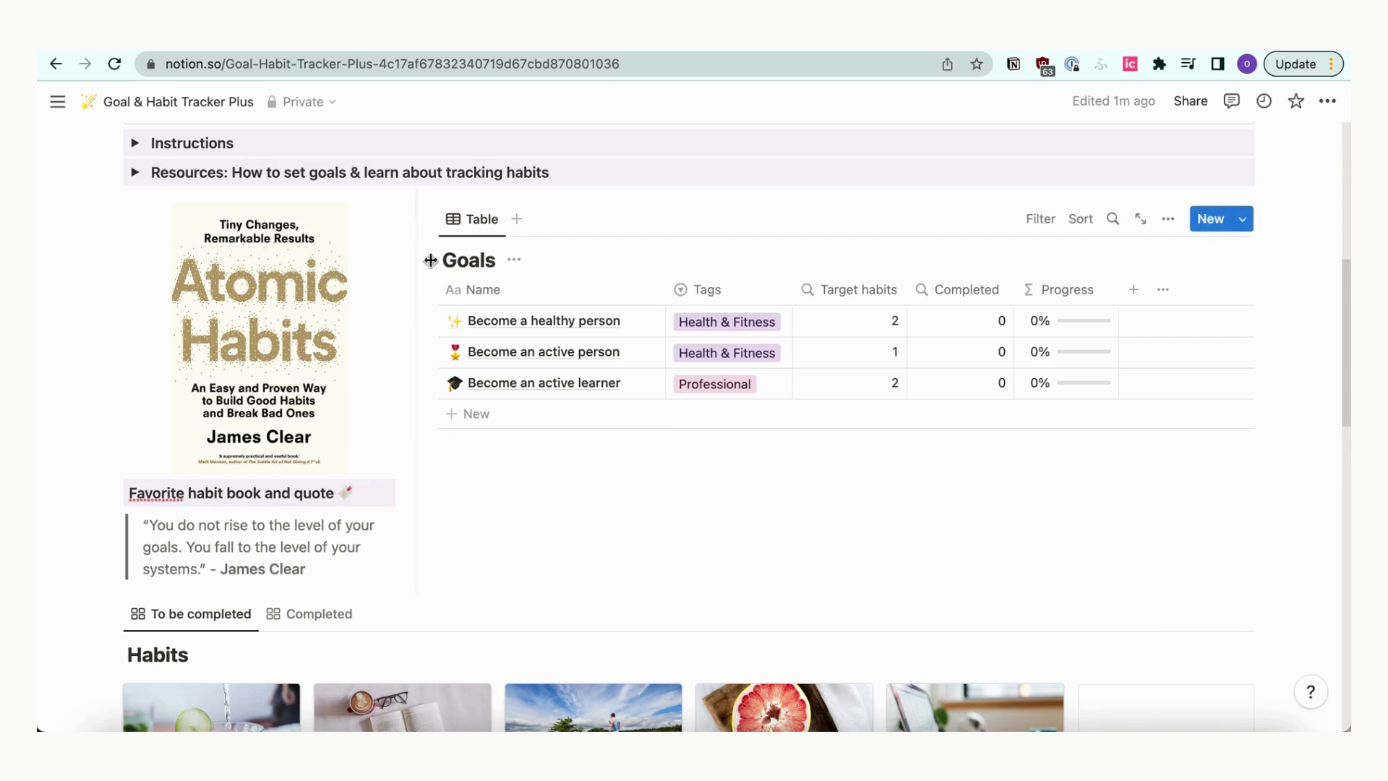
mouse_move(531, 383)
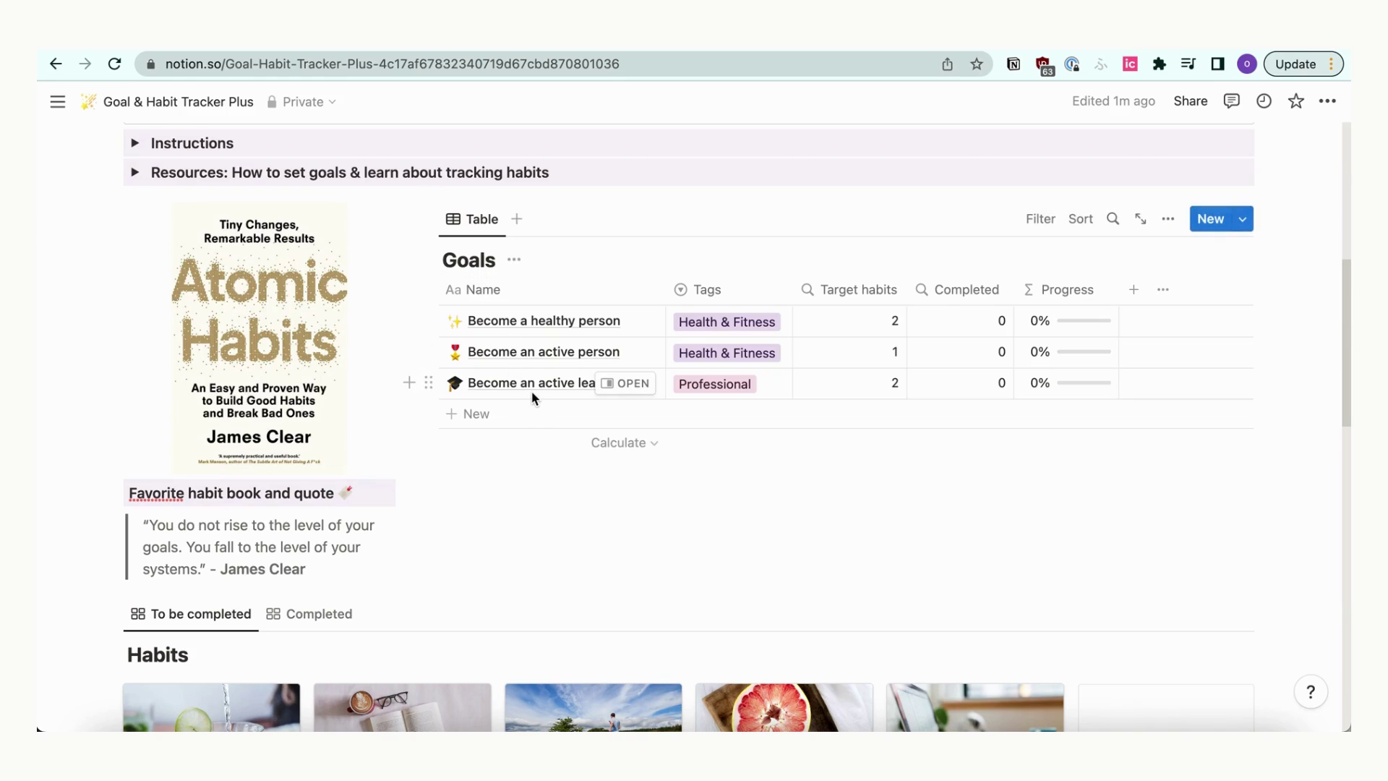
- Add the goal 'Become a better writer' tagged Professional and apply the New Goal template
left_click(486, 416)
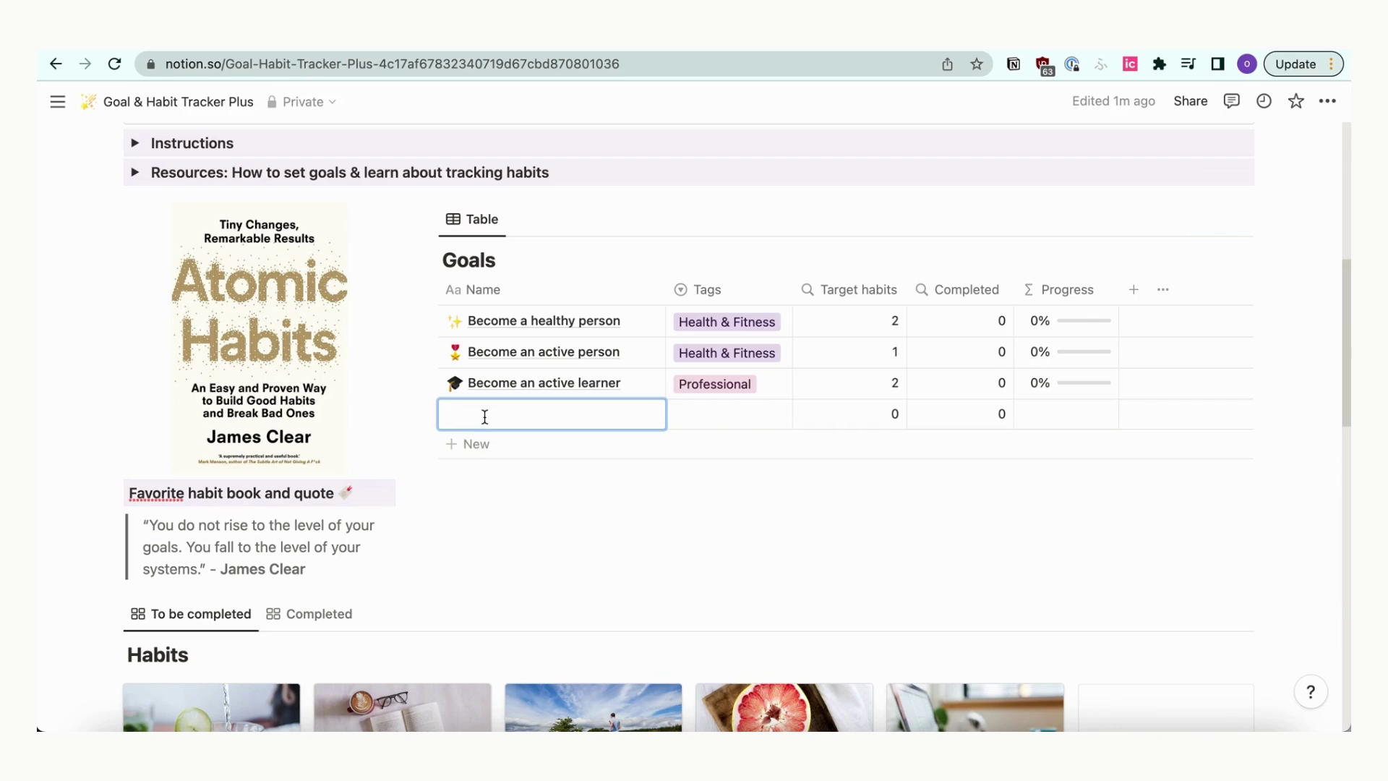
type("Become a better ")
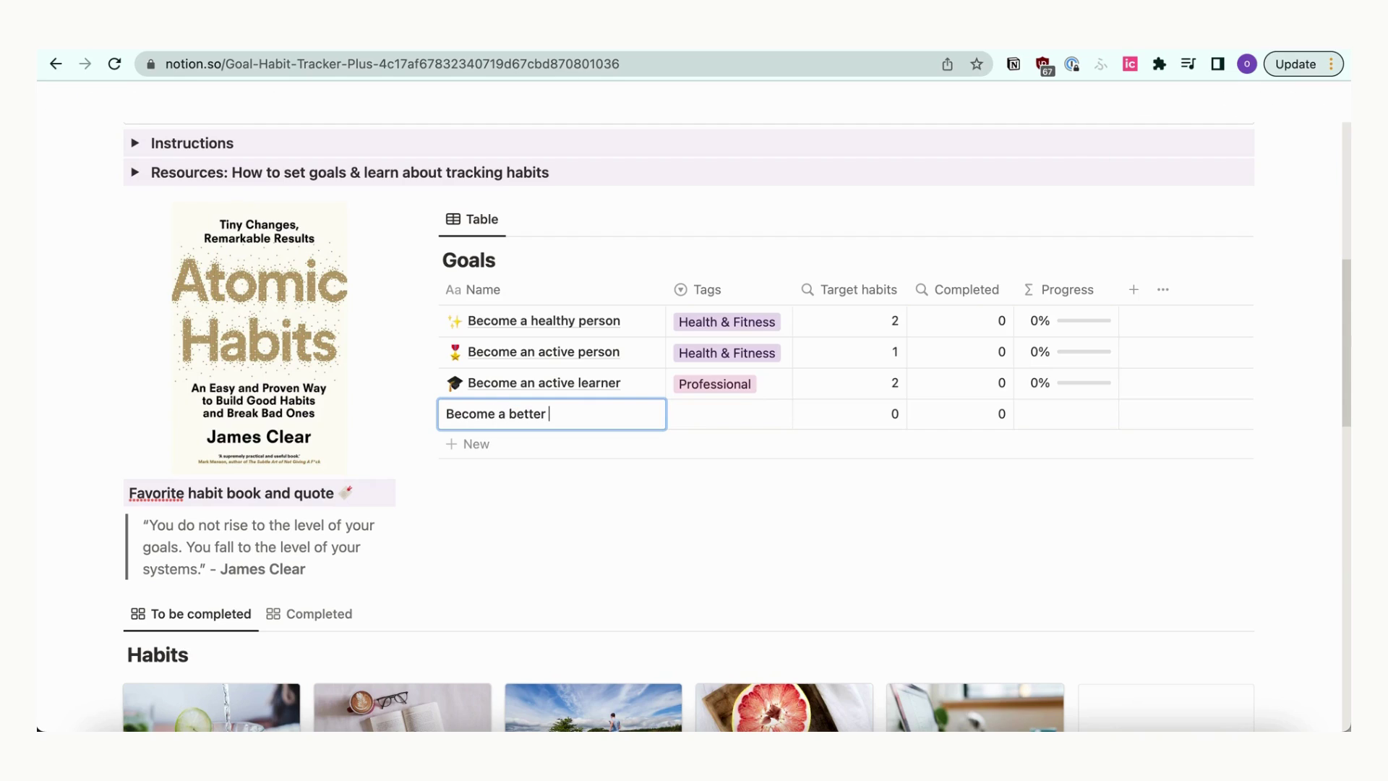
type("writer")
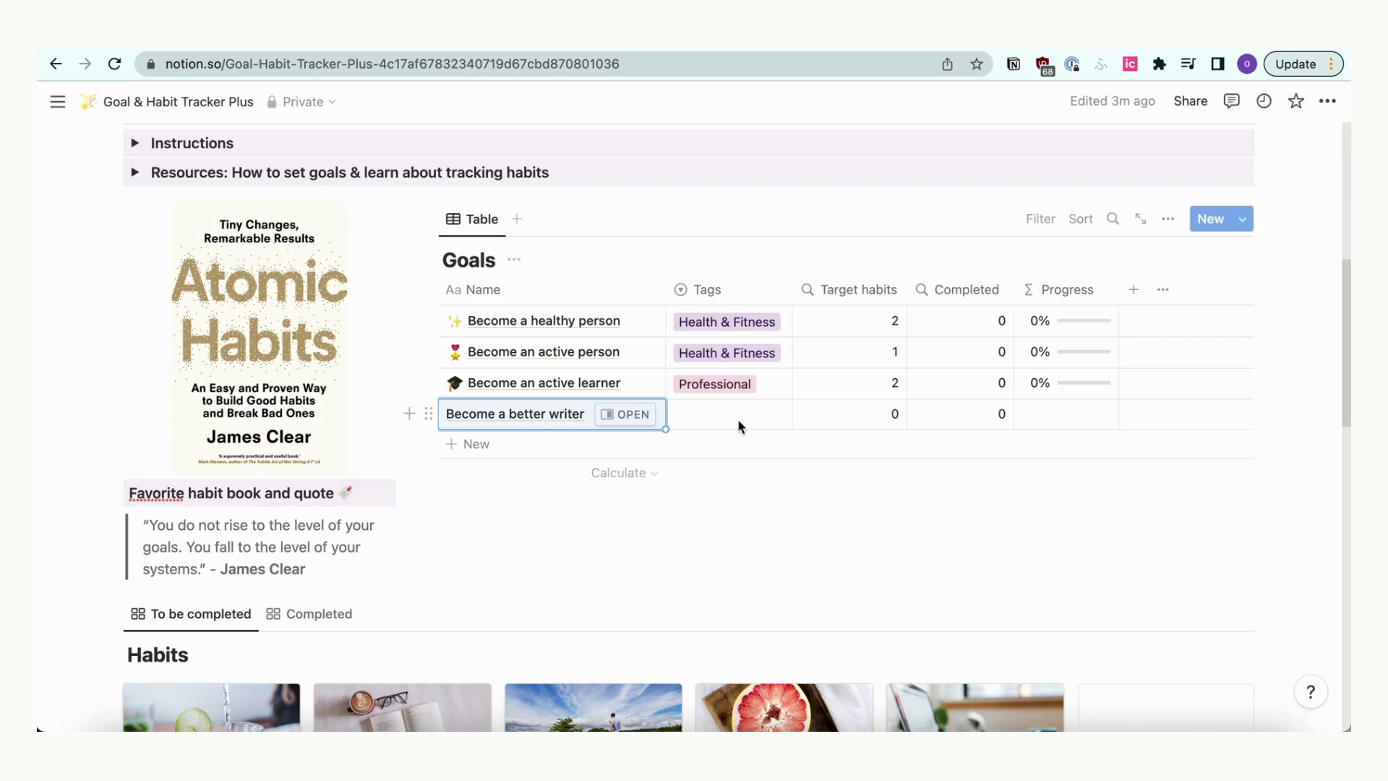
left_click(737, 418)
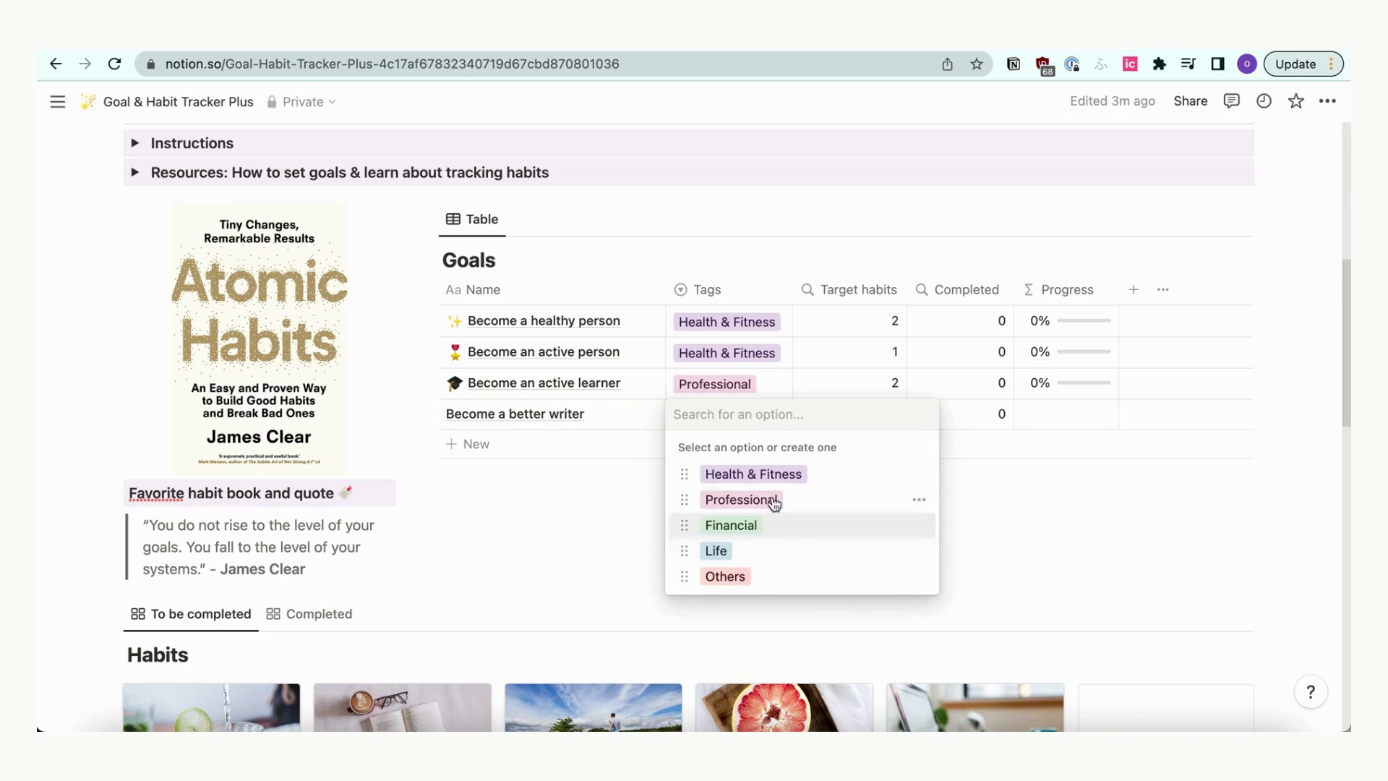
left_click(803, 506)
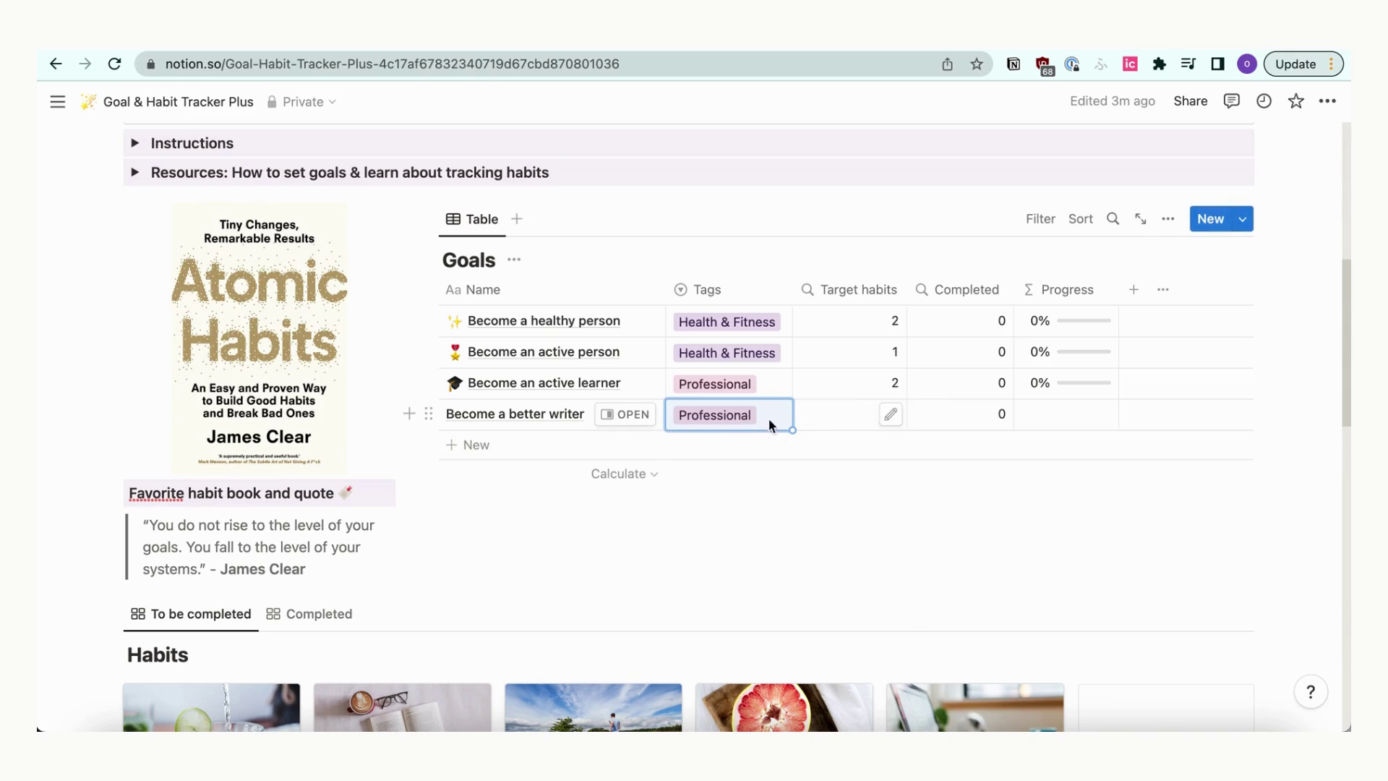
left_click(626, 415)
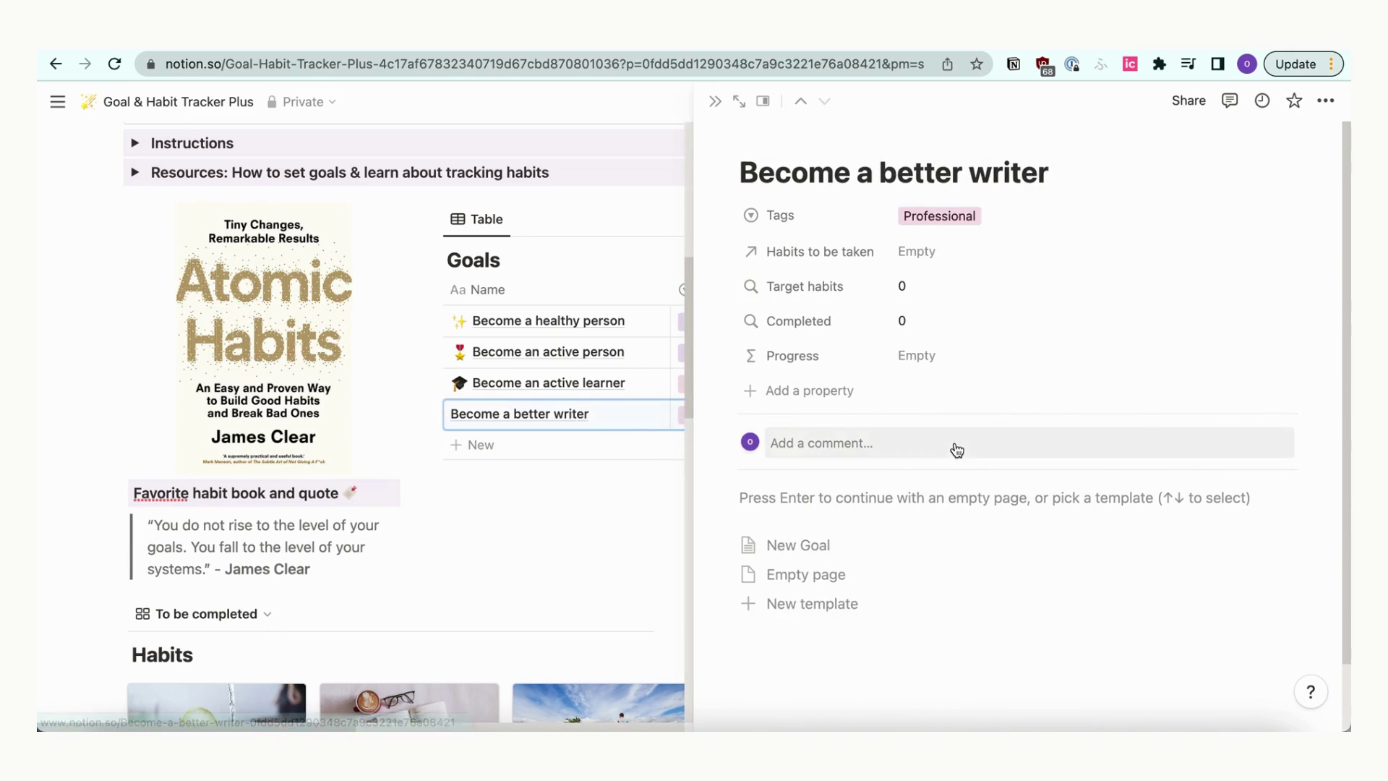
left_click(797, 507)
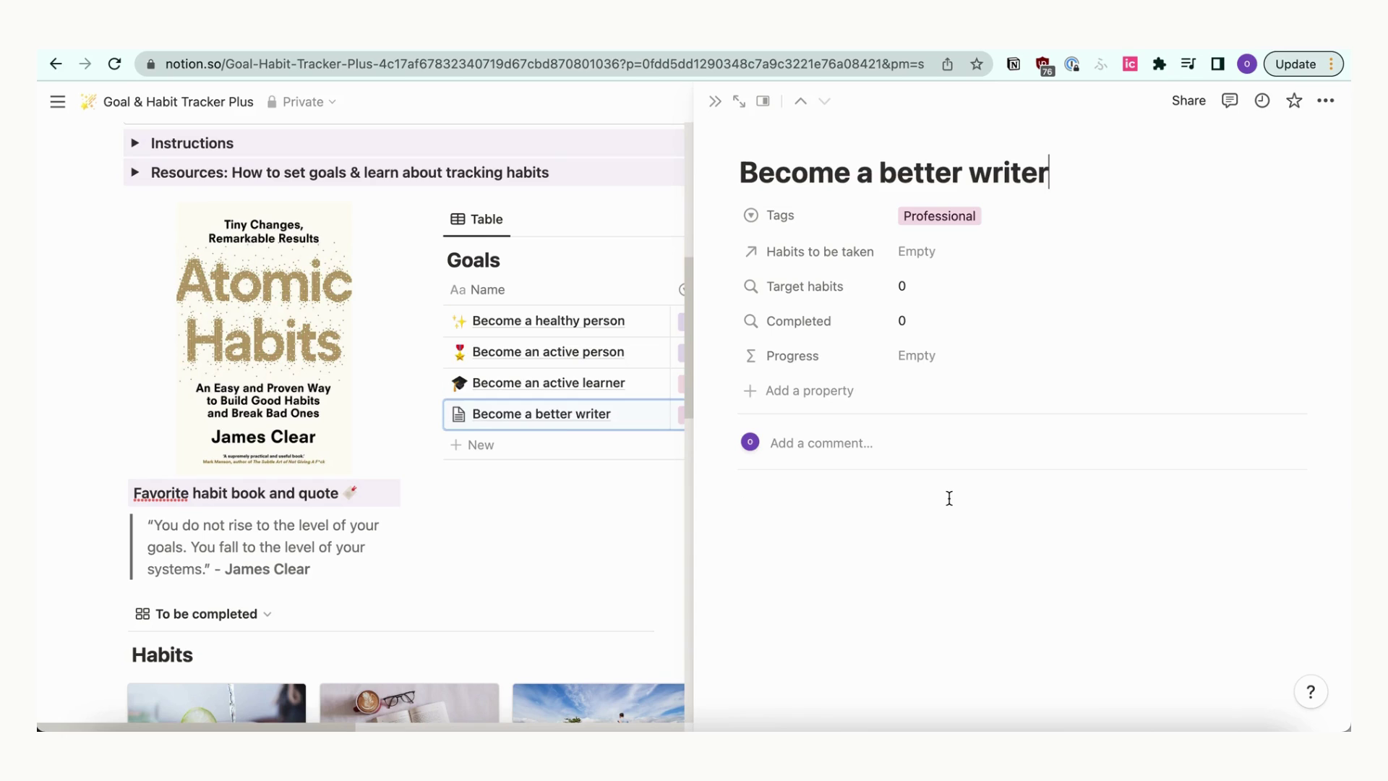
scroll(949, 498, "down", 2)
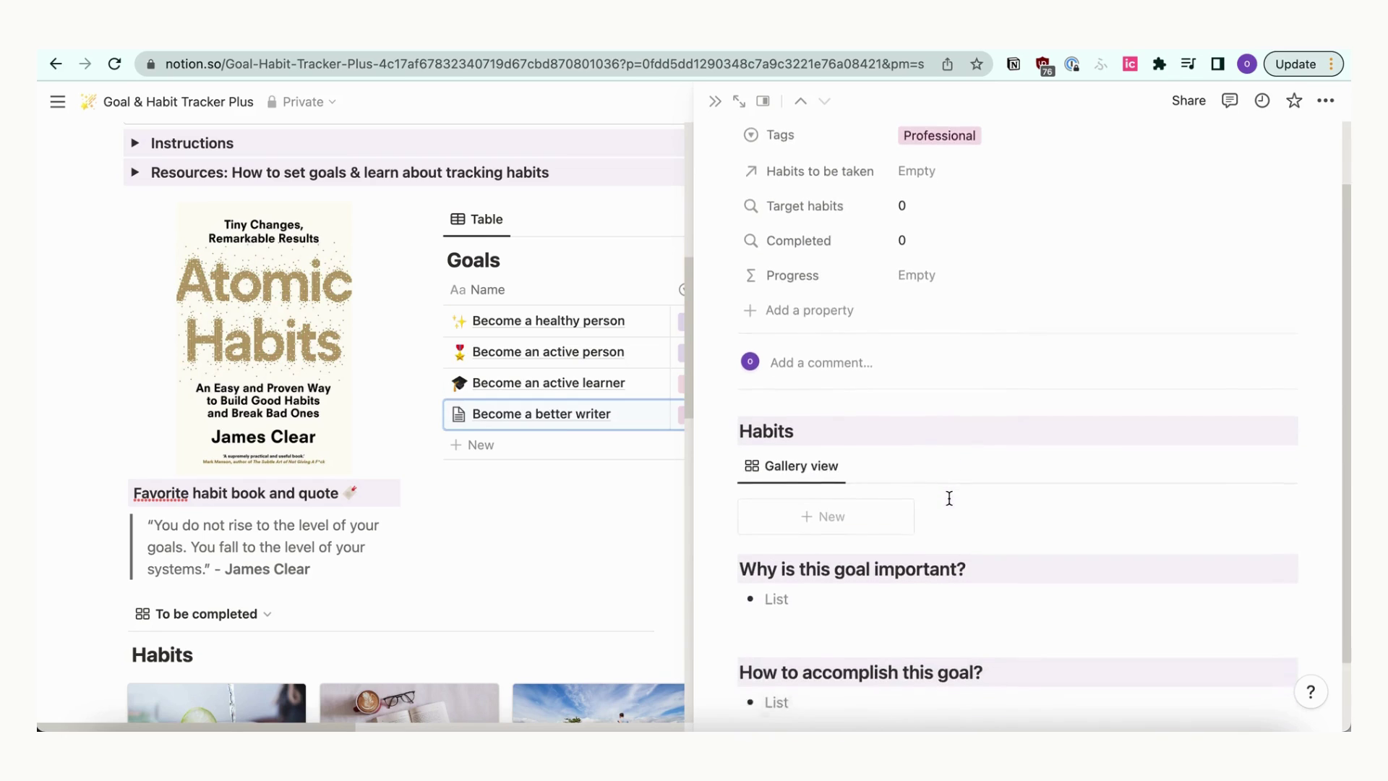
scroll(817, 690, "up", 2)
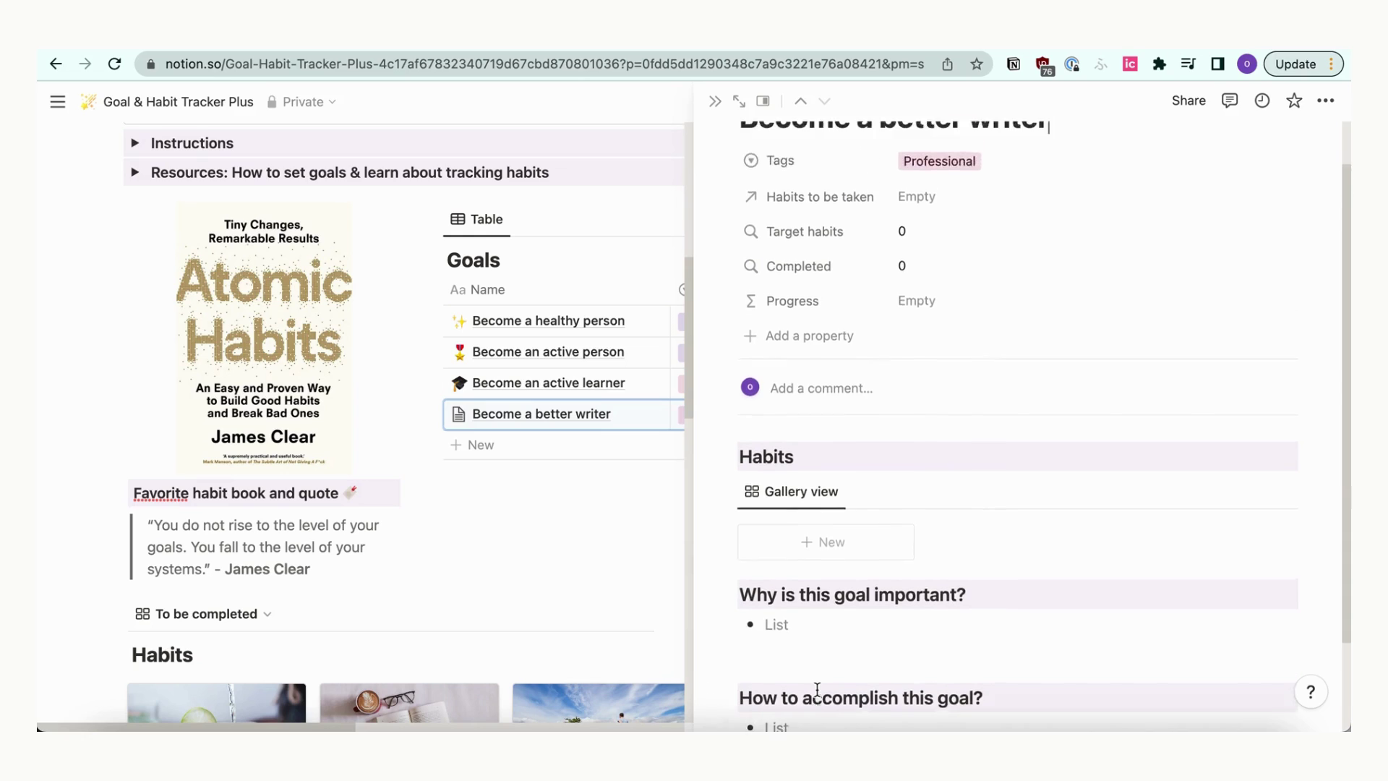
scroll(816, 690, "up", 1)
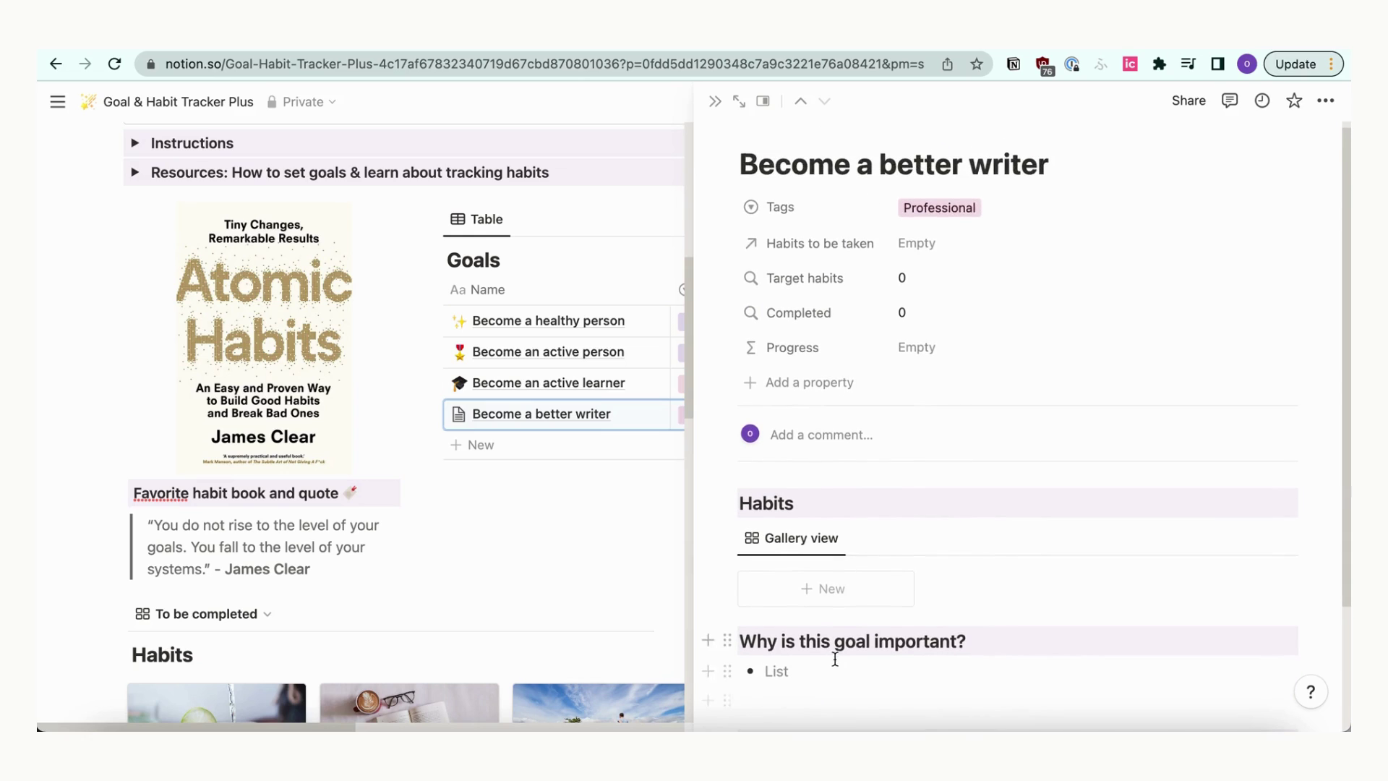
- Add a new habit from the Become a better writer goal's Habits gallery
left_click(824, 588)
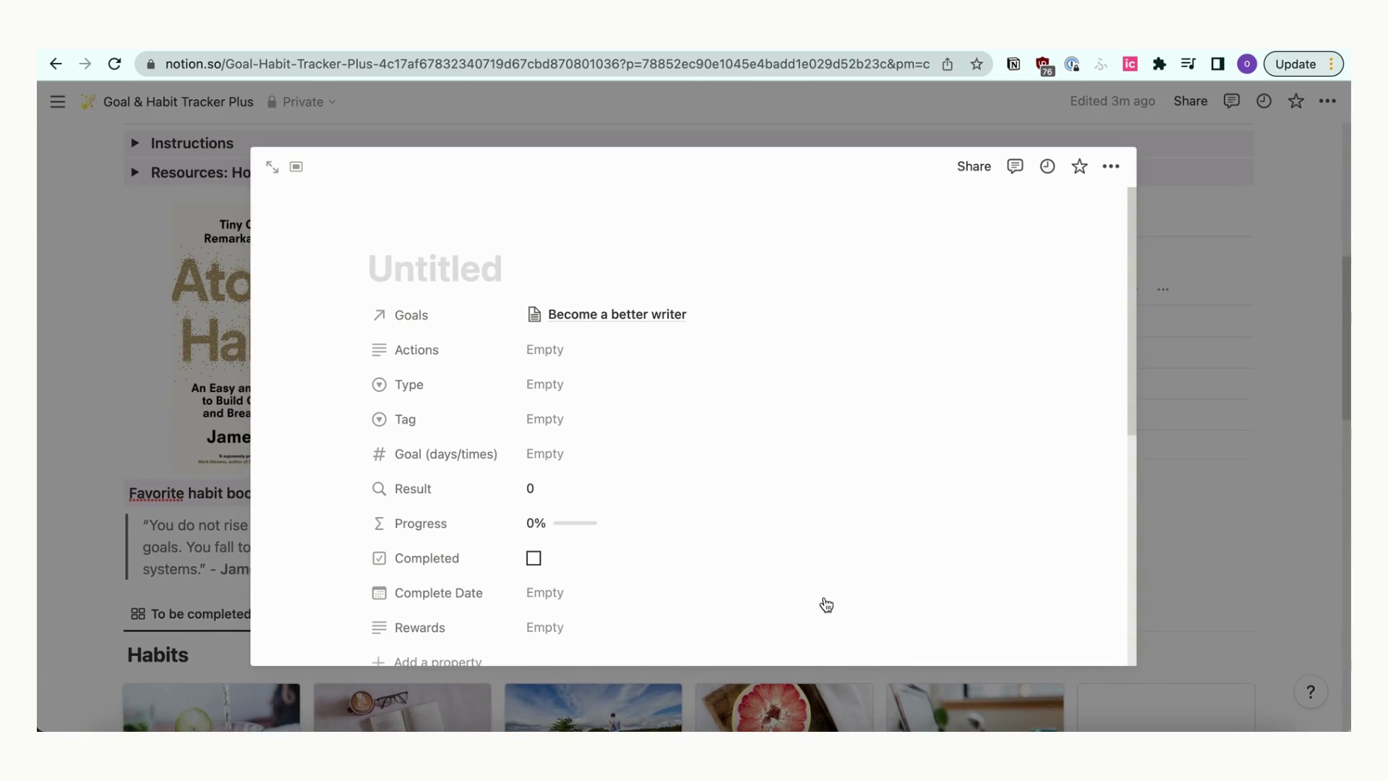
type("Wr")
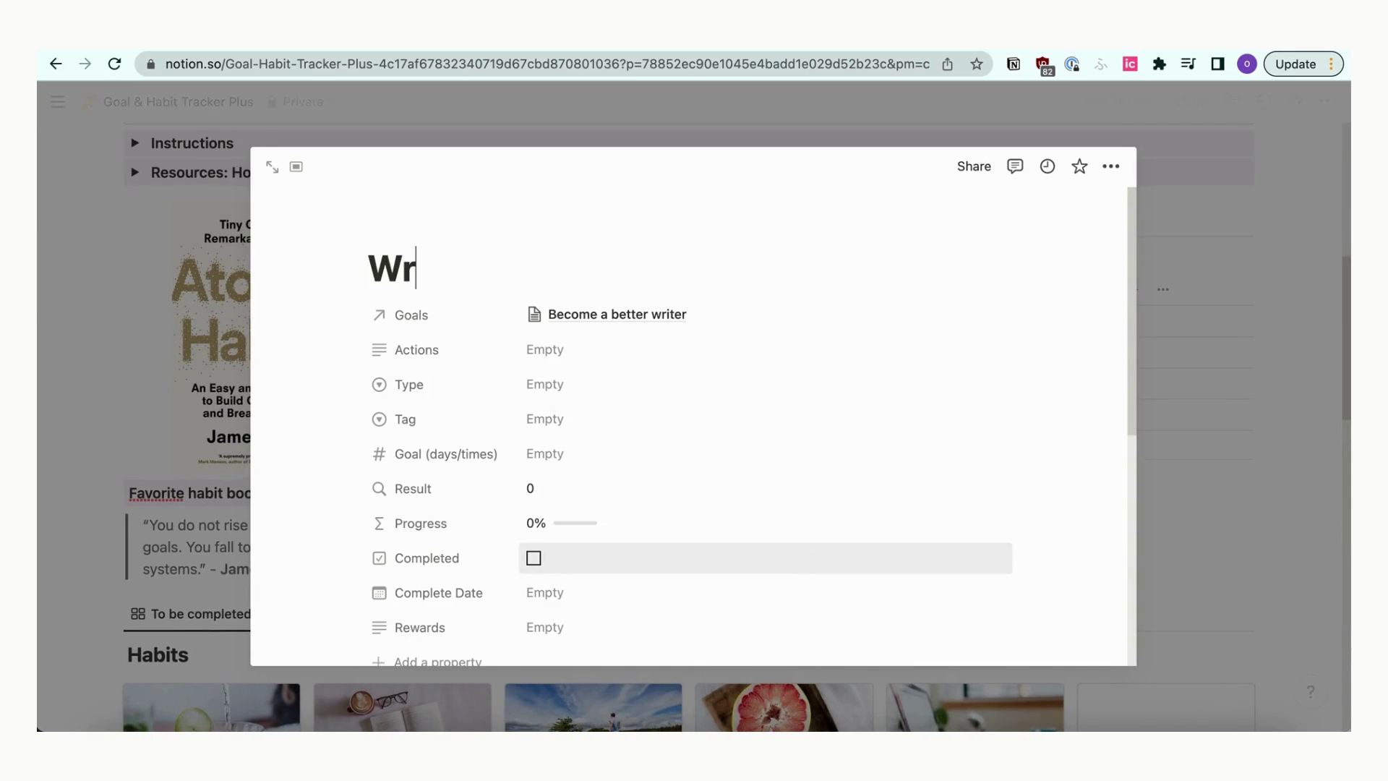
type("ite ")
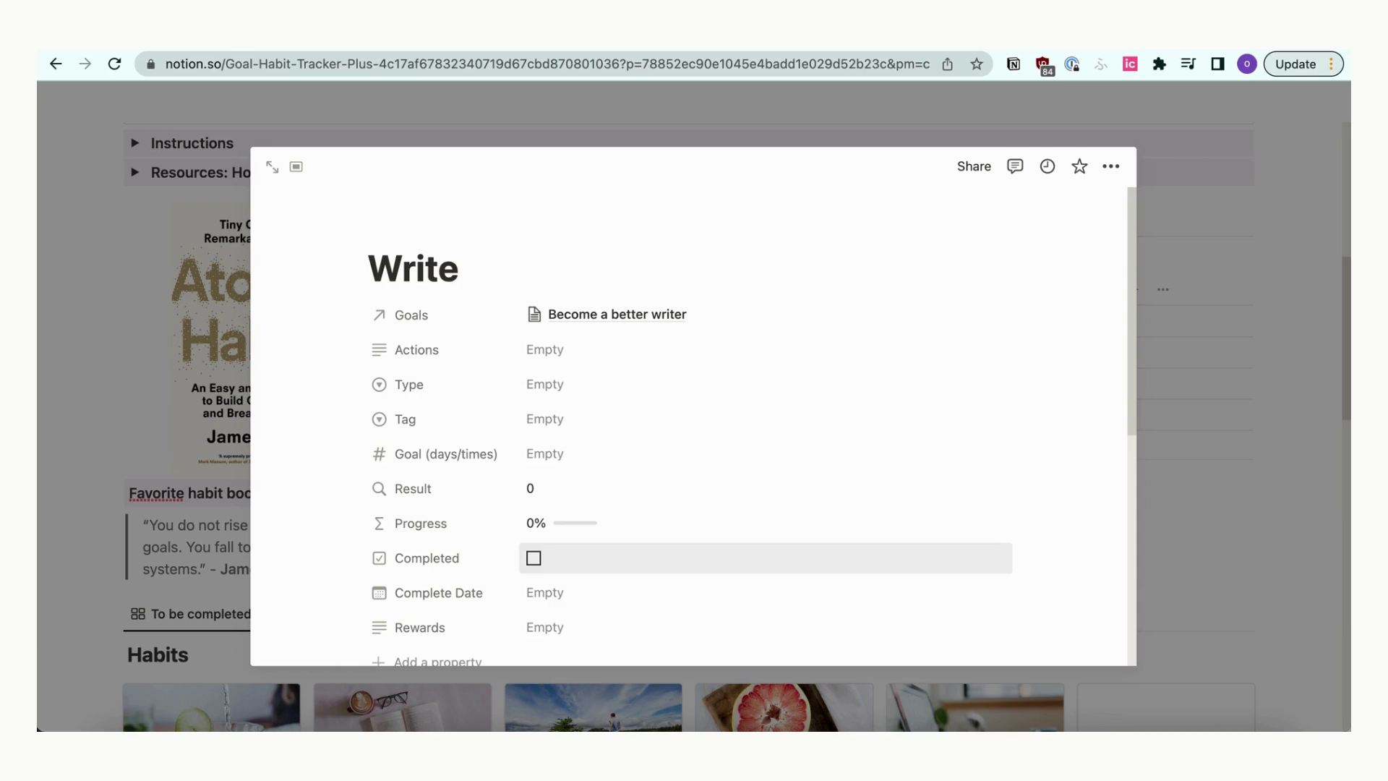
type("5 mins a da")
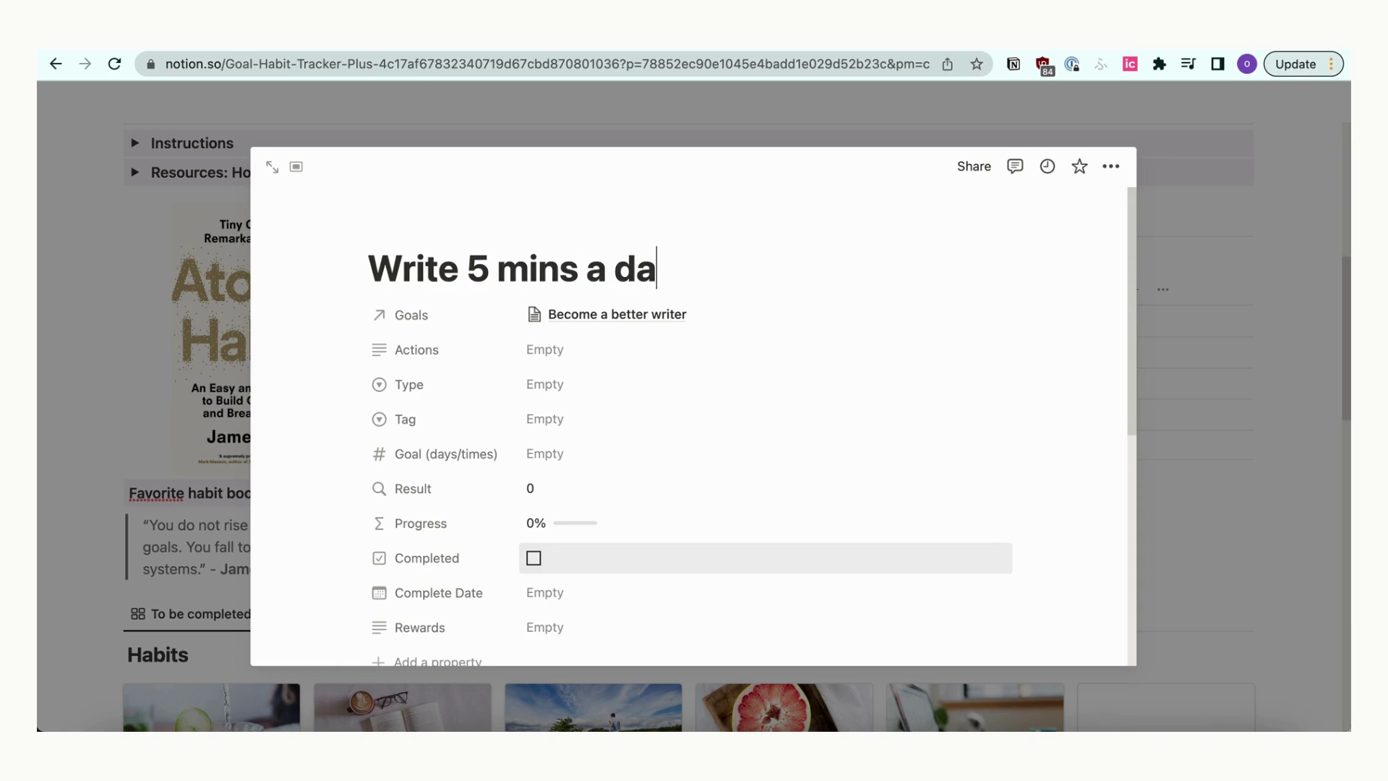
type("y")
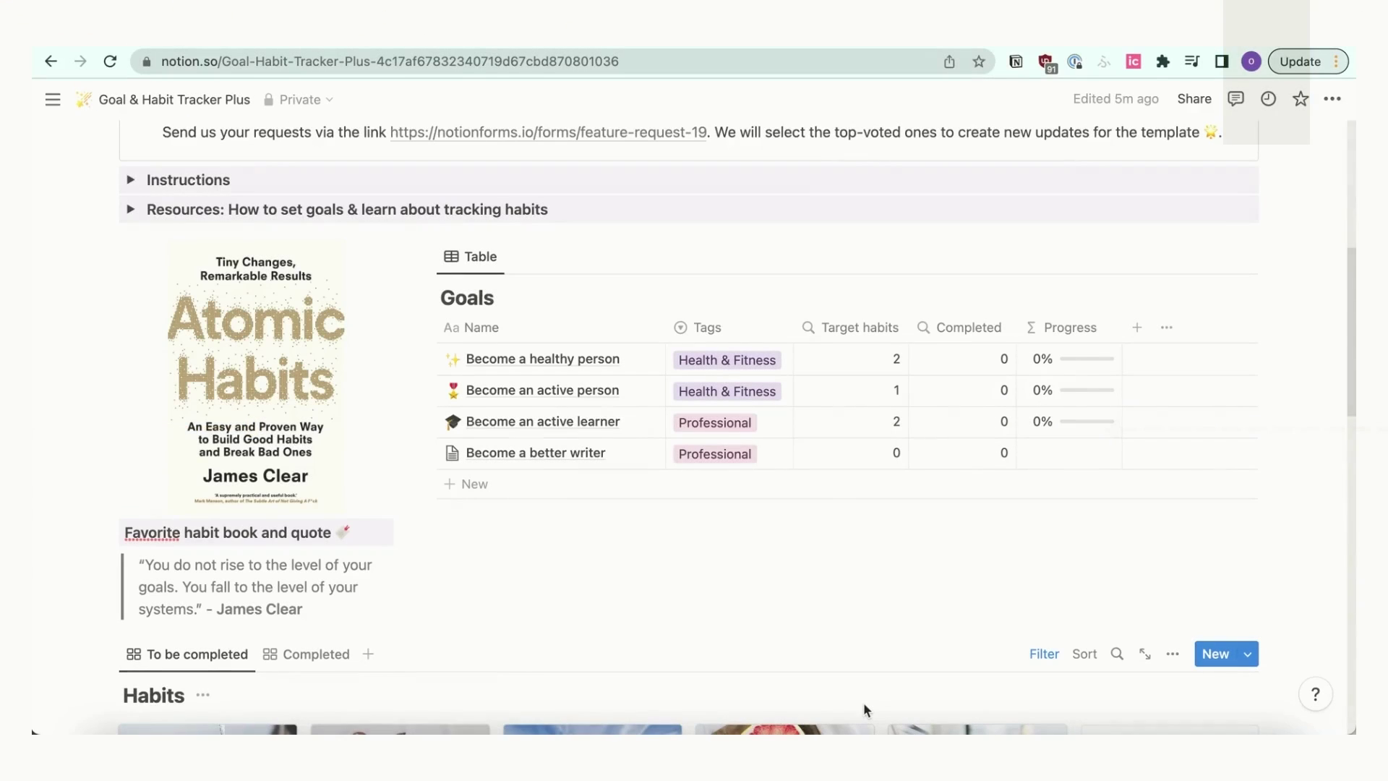
scroll(773, 590, "down", 5)
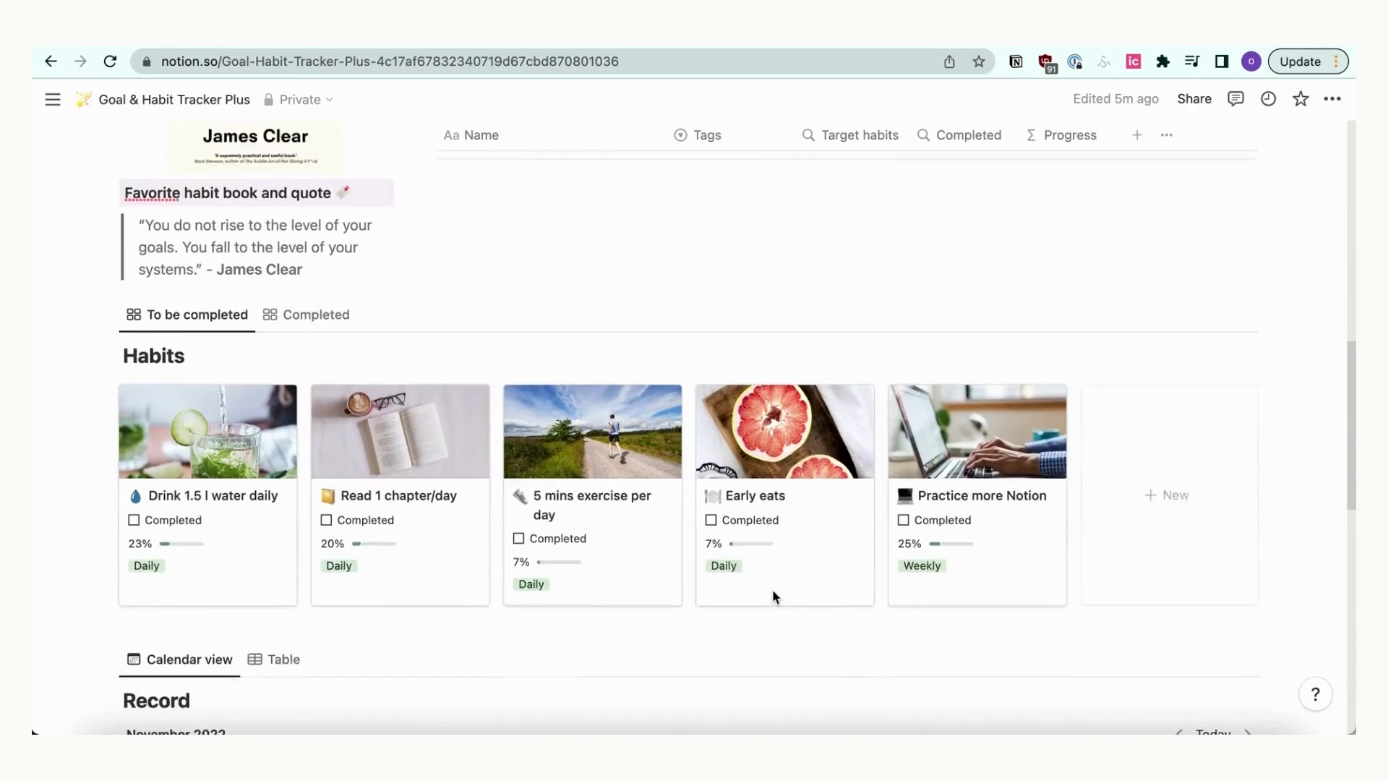
scroll(772, 588, "down", 2)
mouse_move(153, 293)
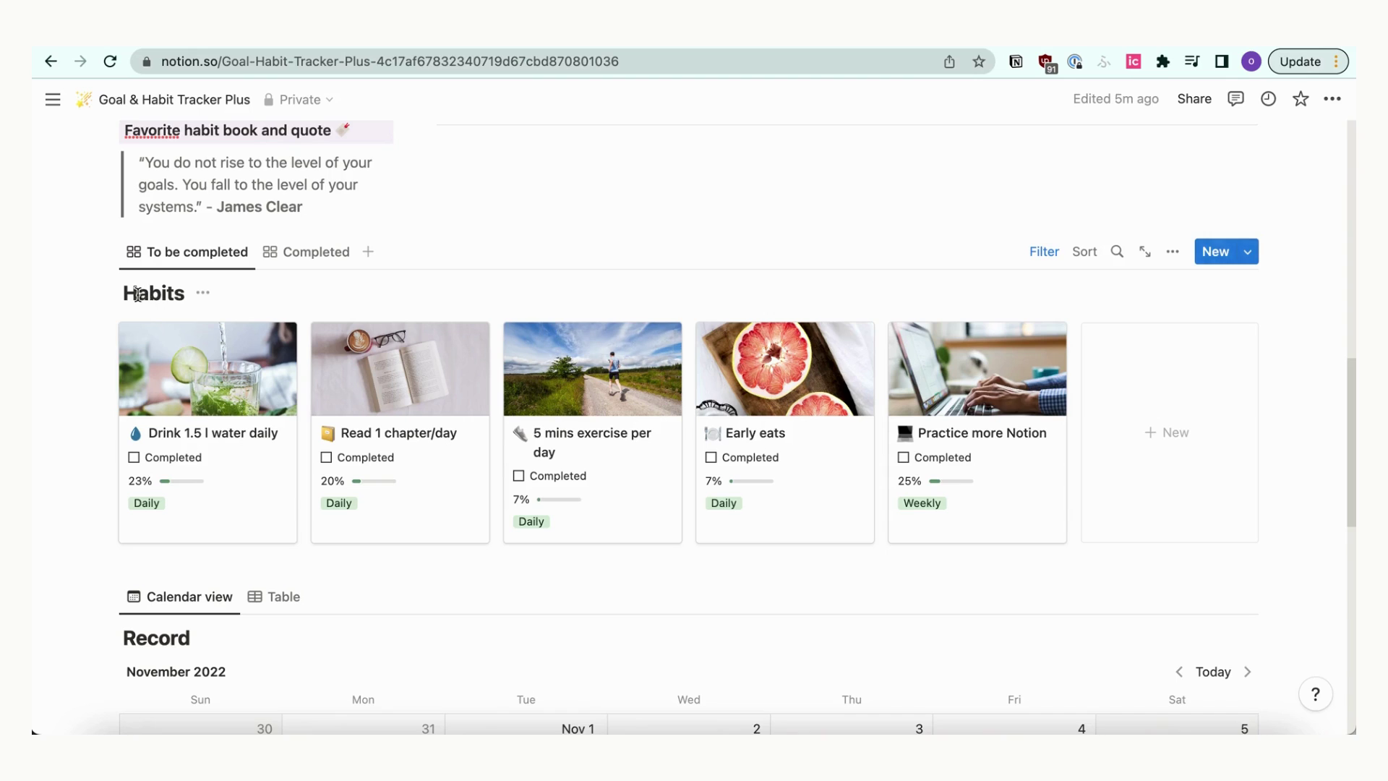
scroll(356, 305, "up", 1)
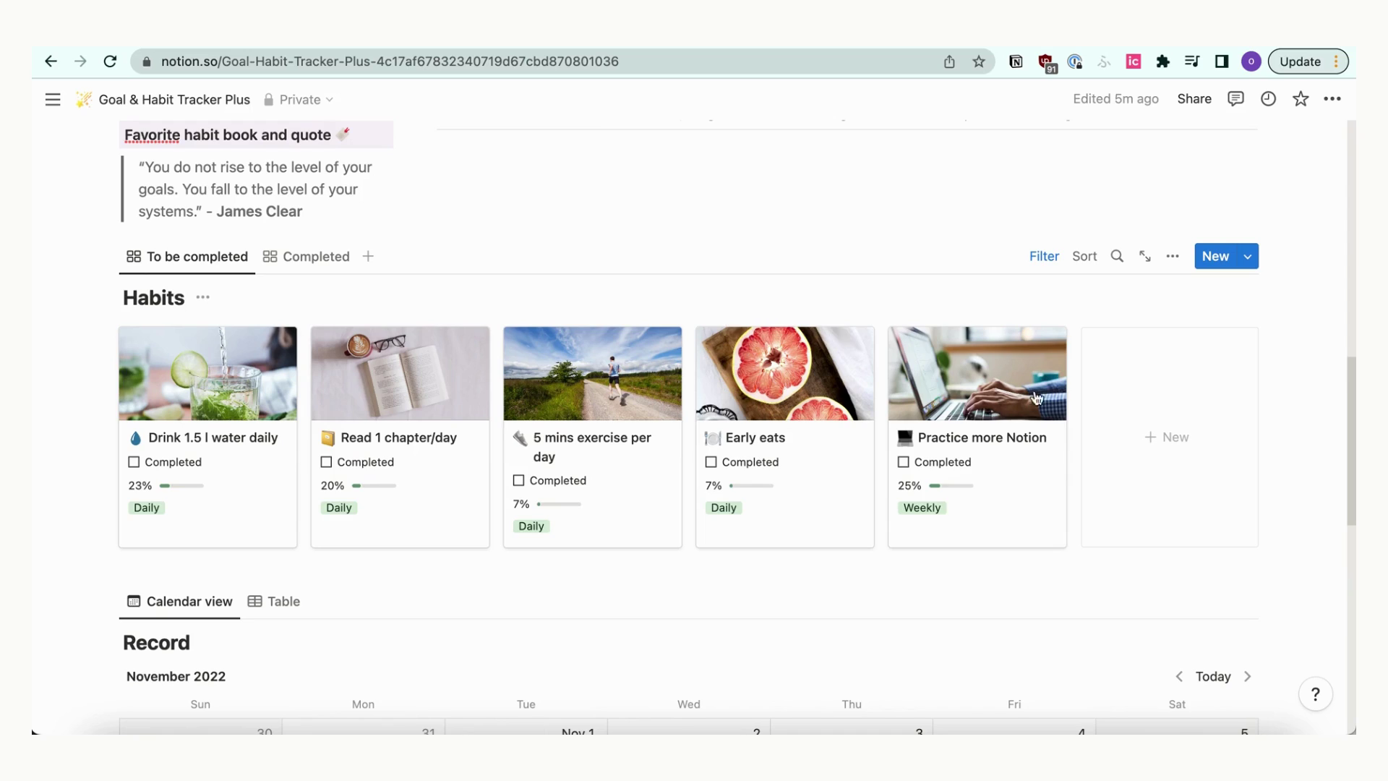
scroll(934, 309, "up", 3)
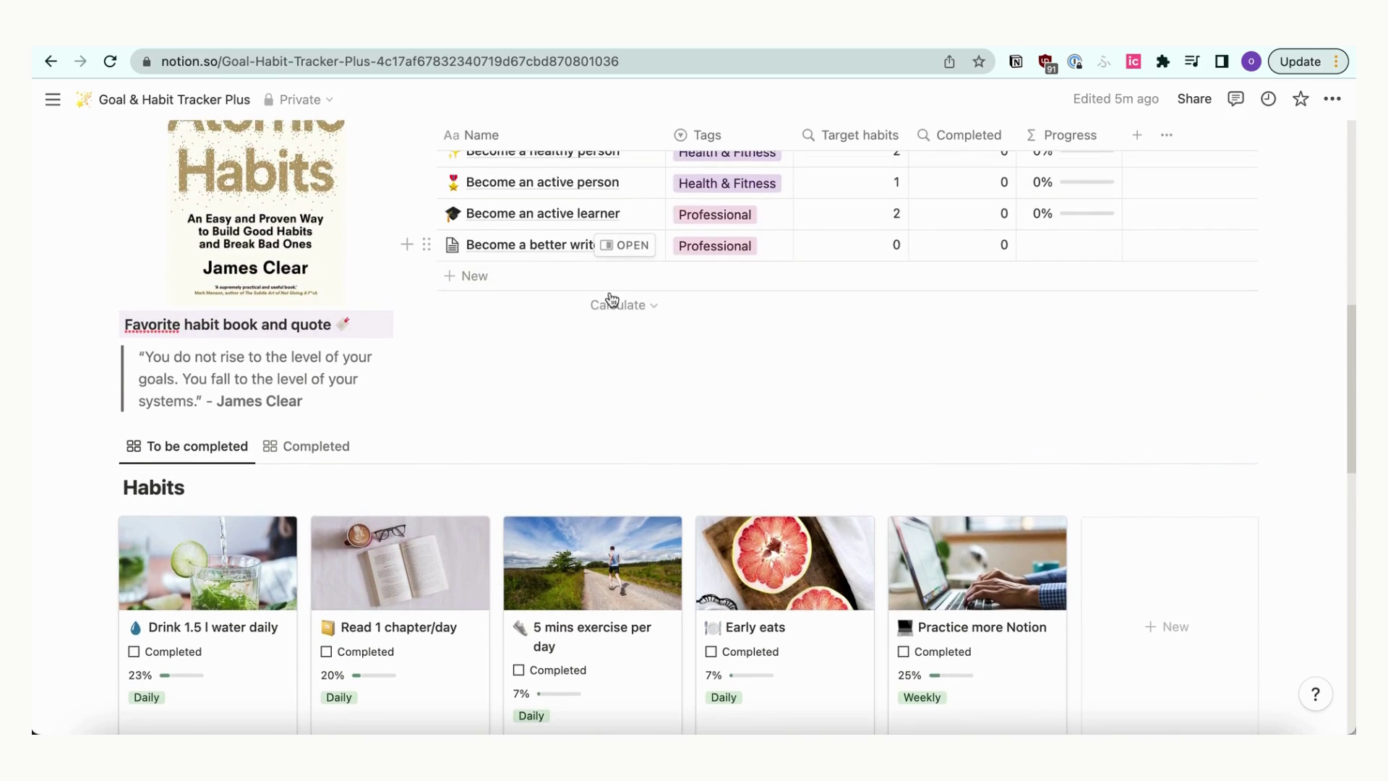
scroll(719, 396, "down", 1)
scroll(719, 396, "down", 1)
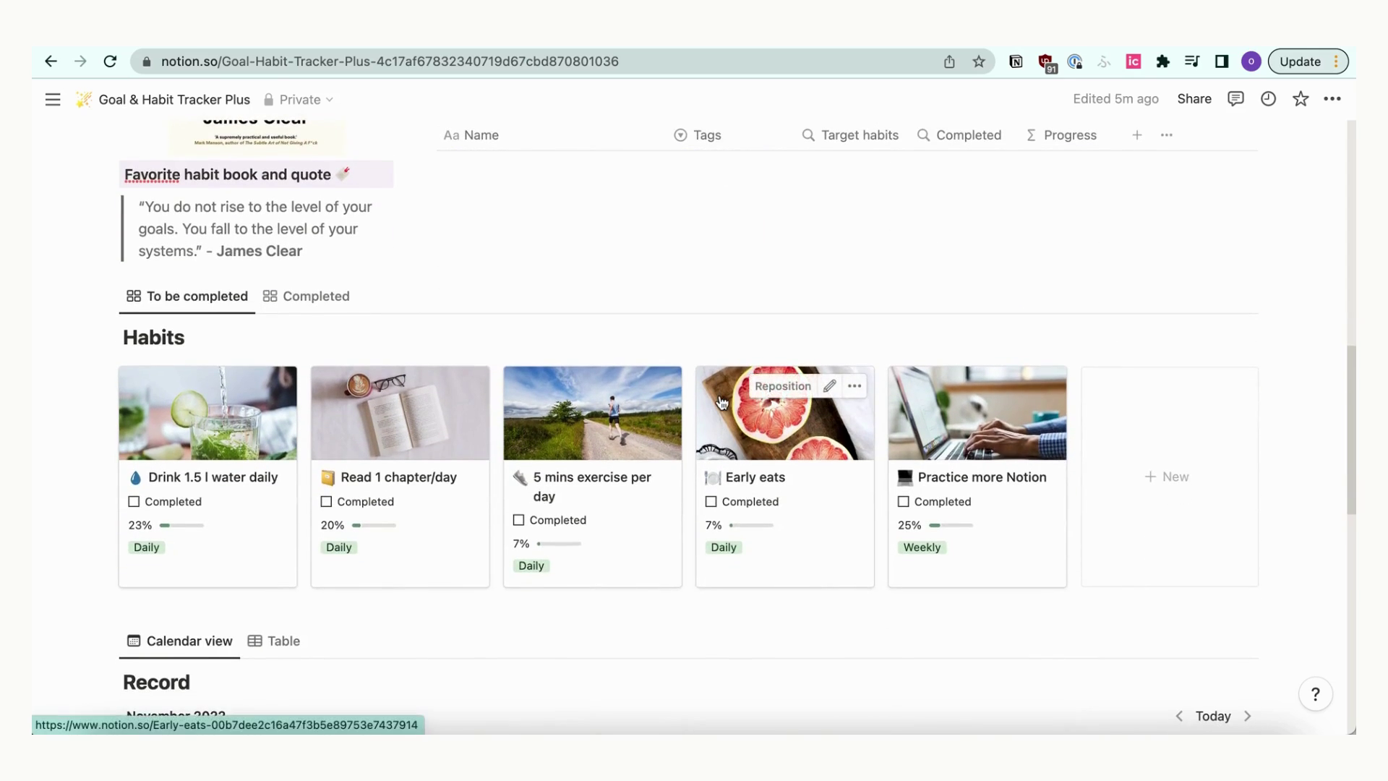
- Start a new habit page and link it to the Become a better writer goal
left_click(1178, 480)
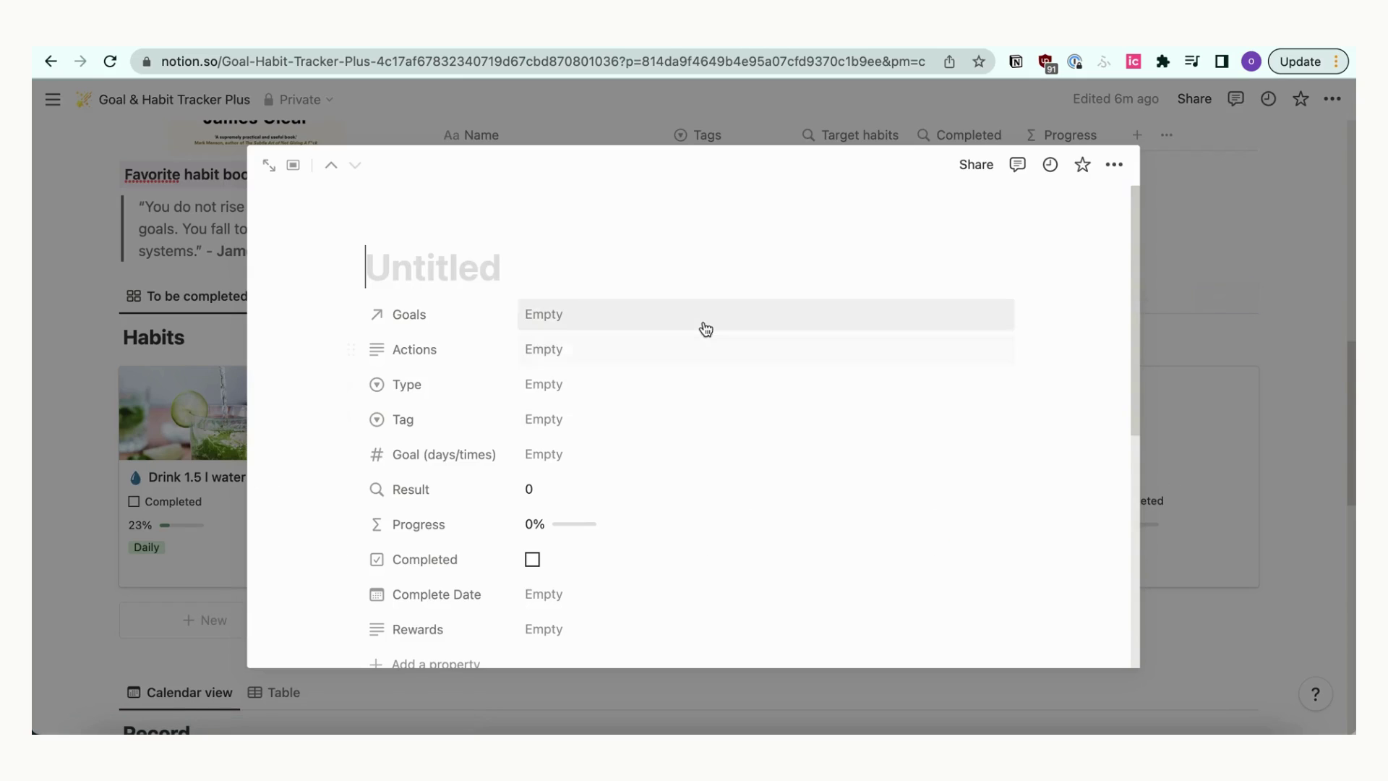
type("Write 5 mins a day")
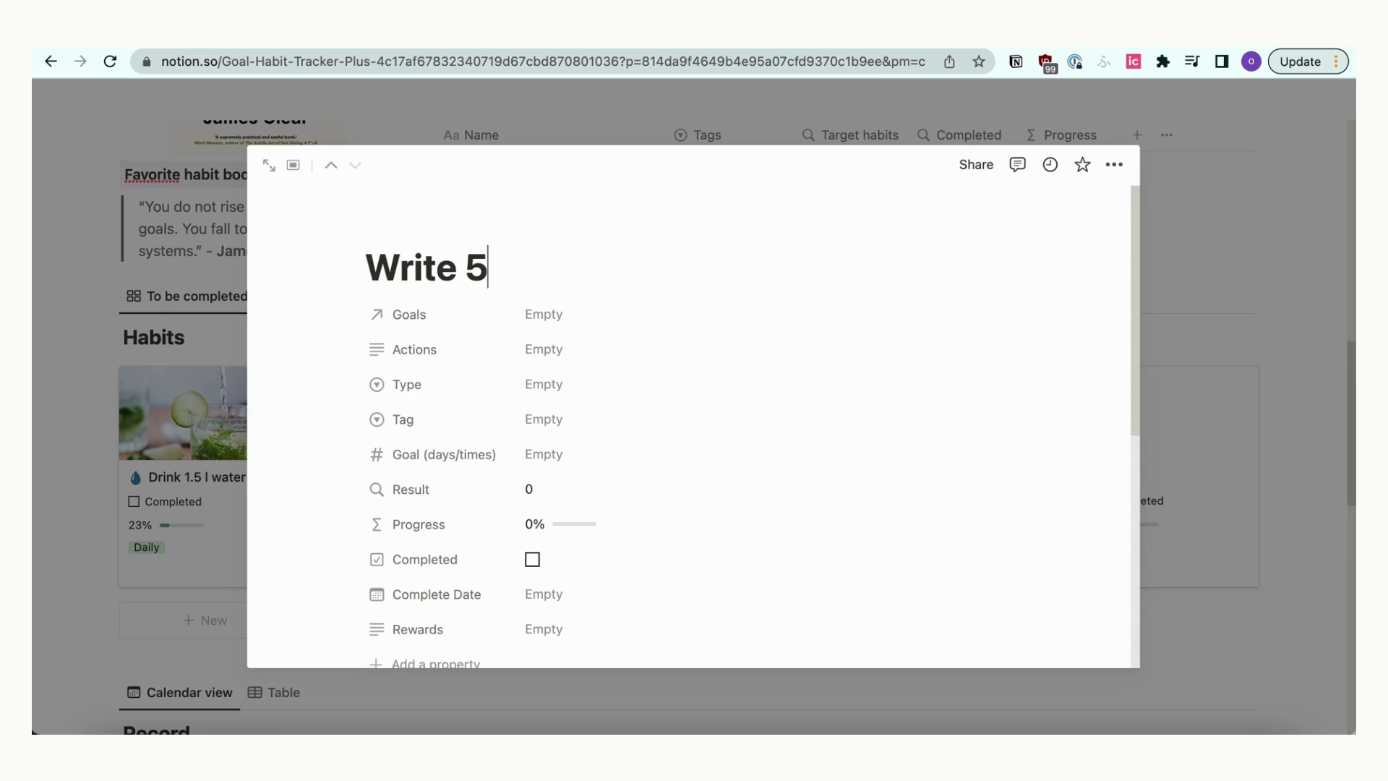
left_click(553, 315)
left_click(596, 382)
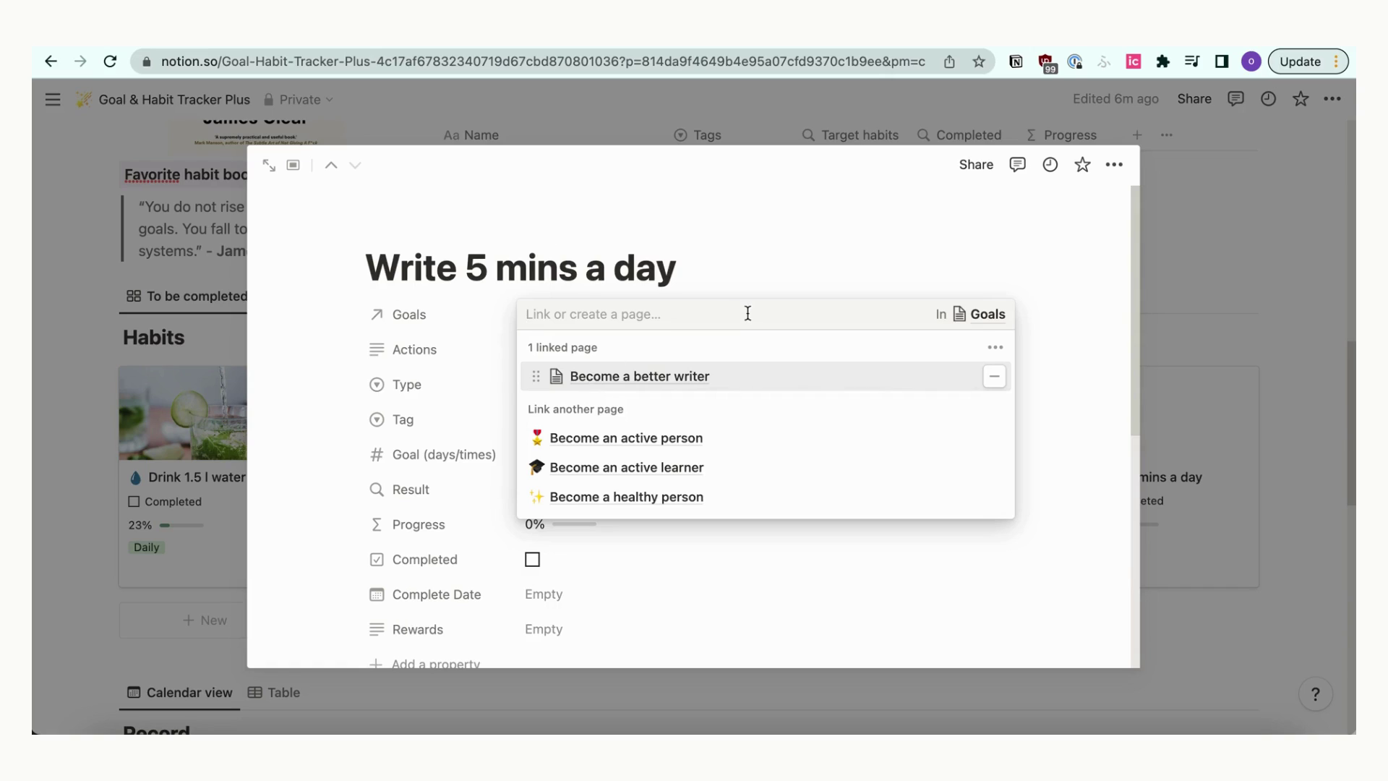
left_click(808, 245)
- Fill in Actions, set Type to Good Habit, tag it Daily, and set the goal to 30
left_click(608, 349)
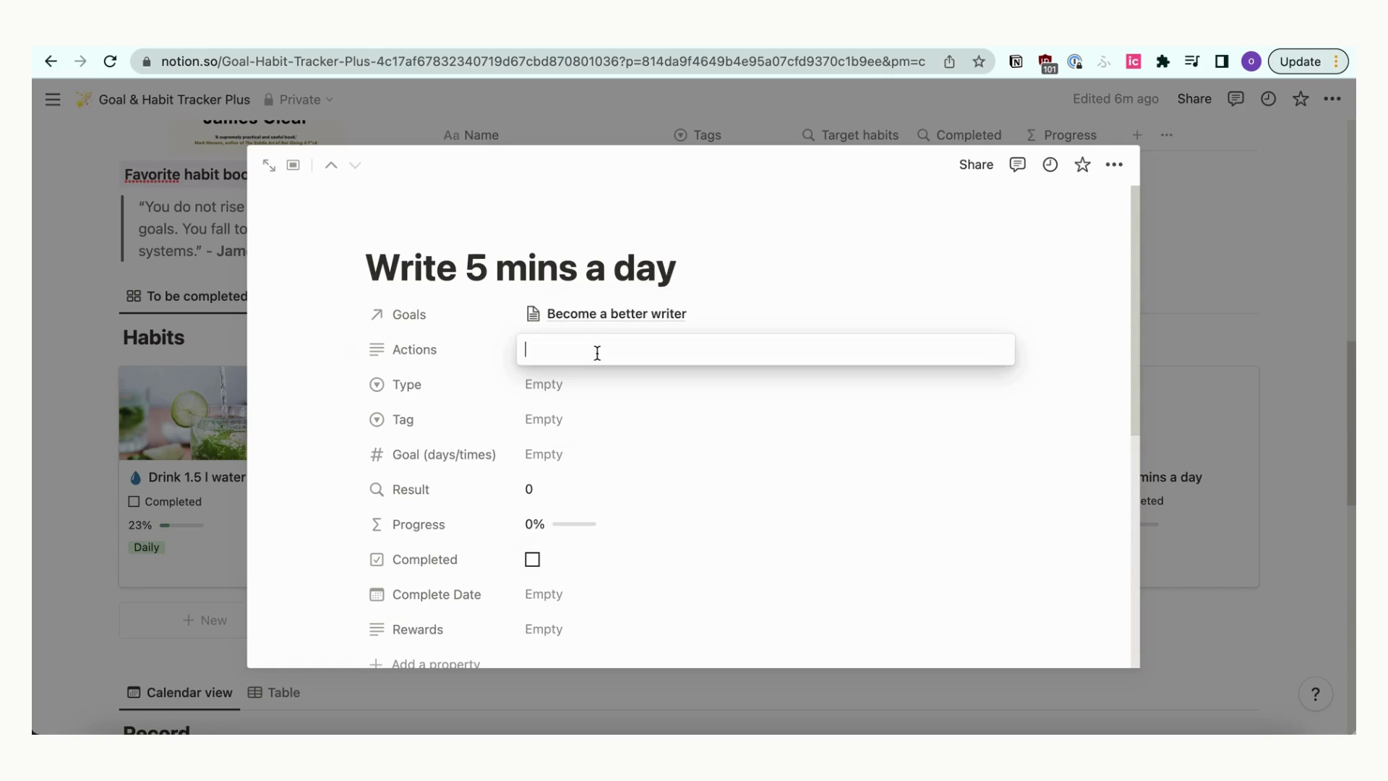
type("Write 5 mins a day")
key("Return")
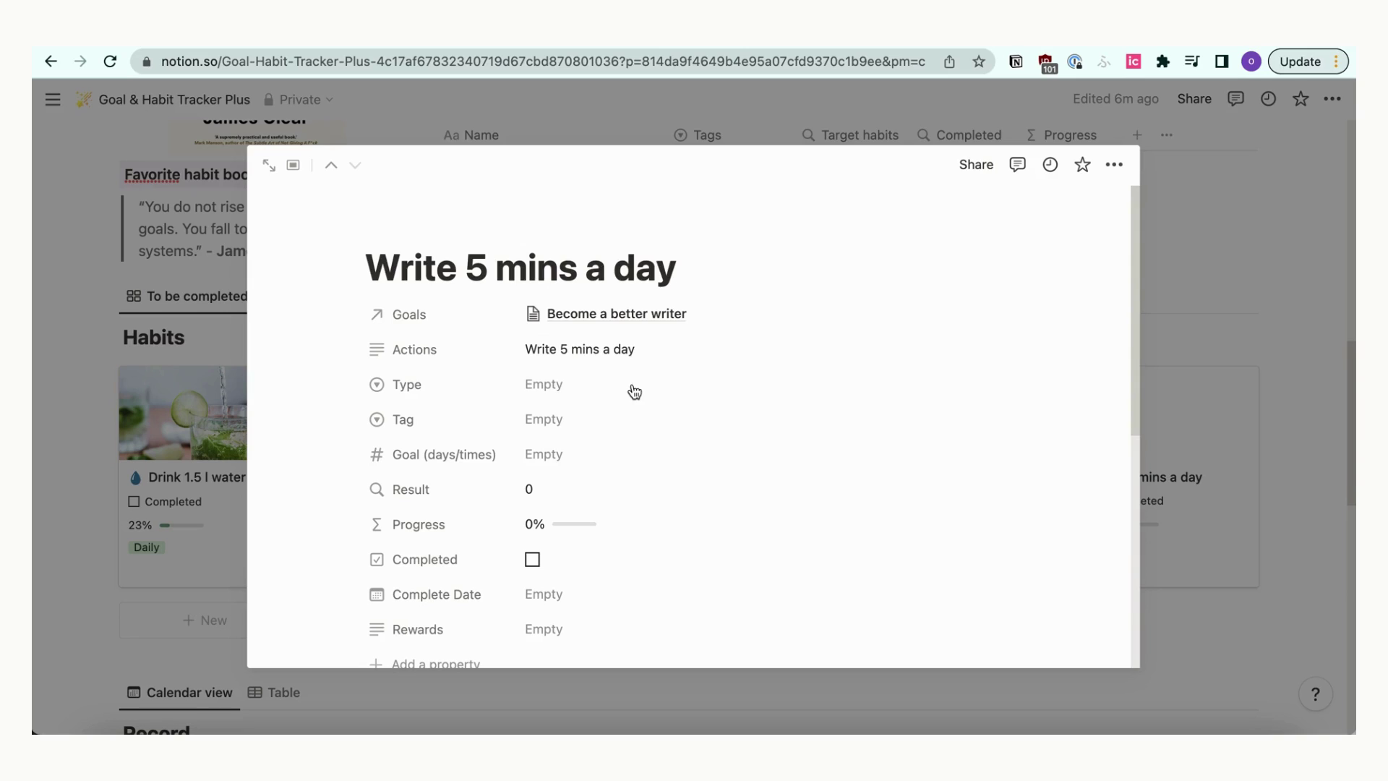
left_click(574, 383)
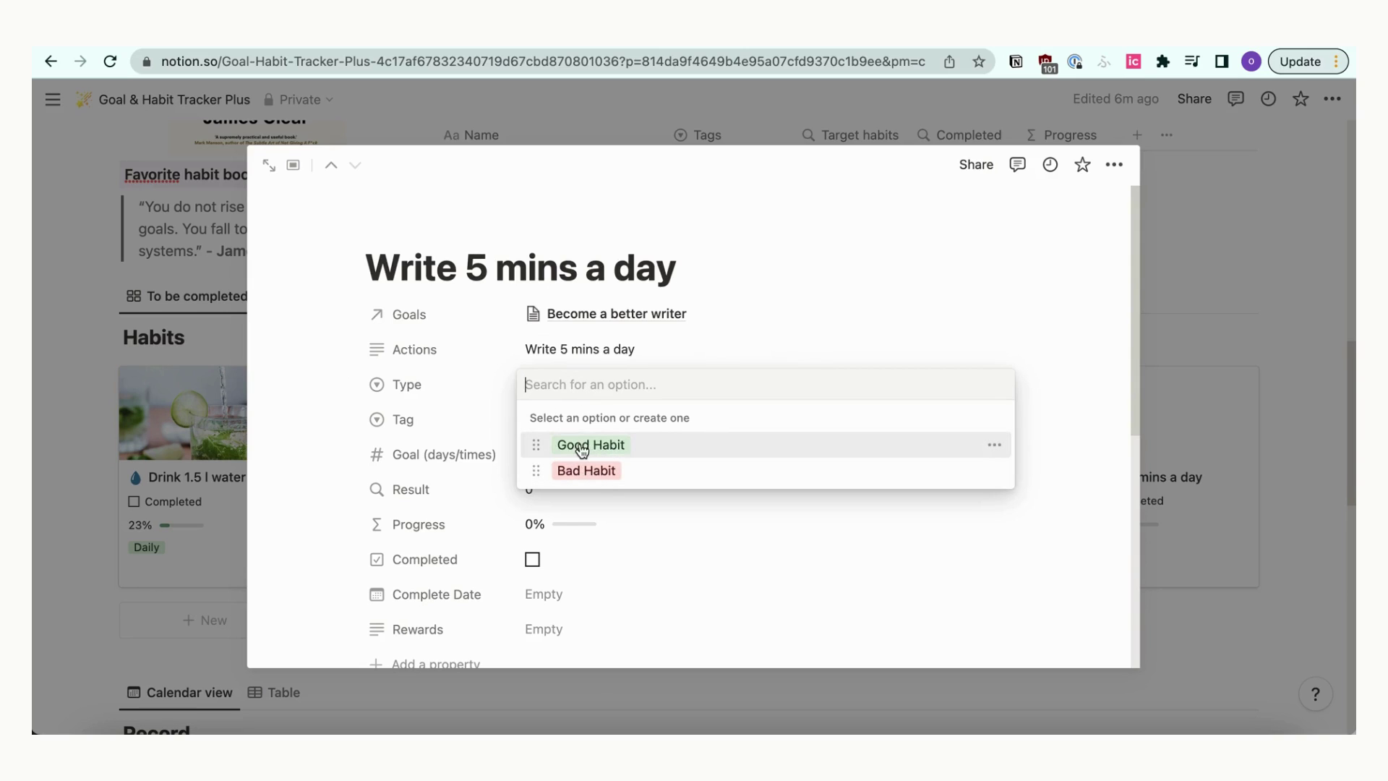
left_click(581, 448)
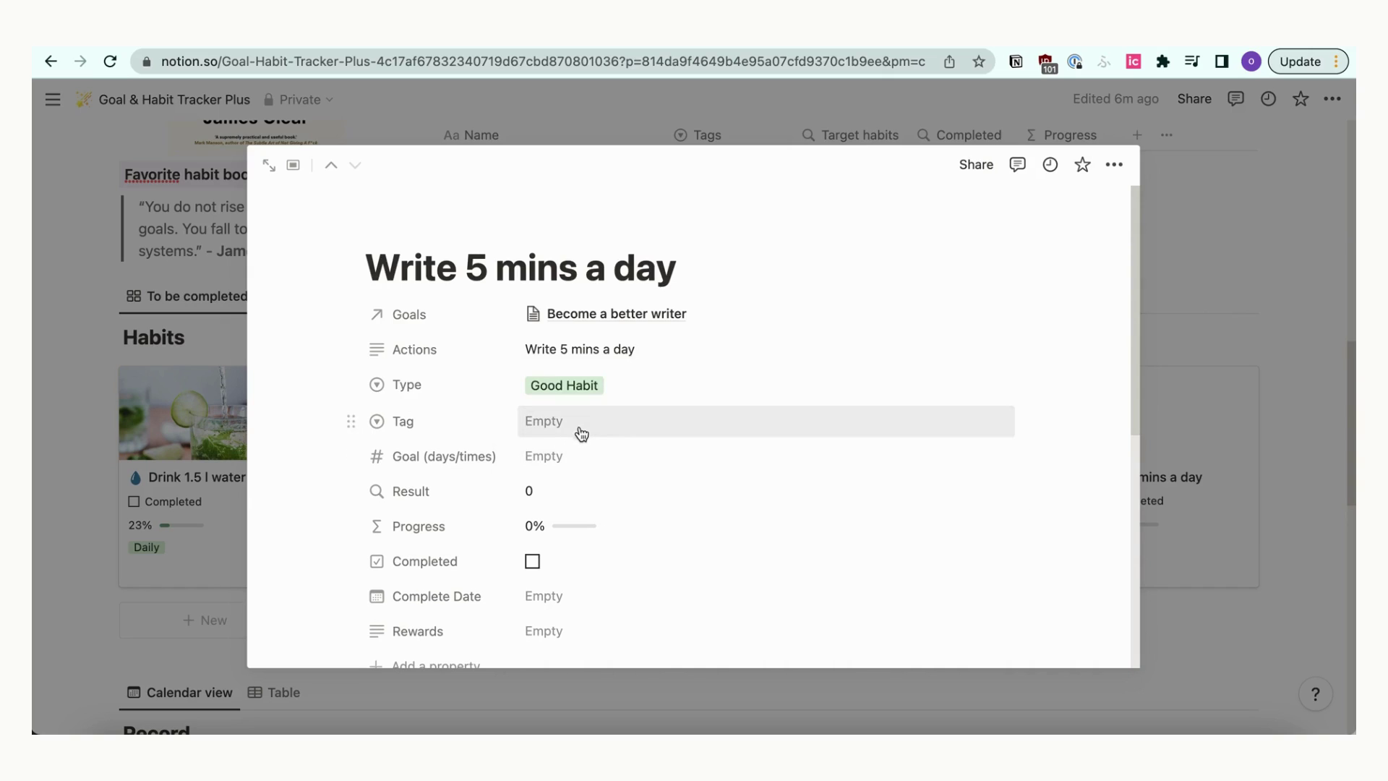
left_click(582, 422)
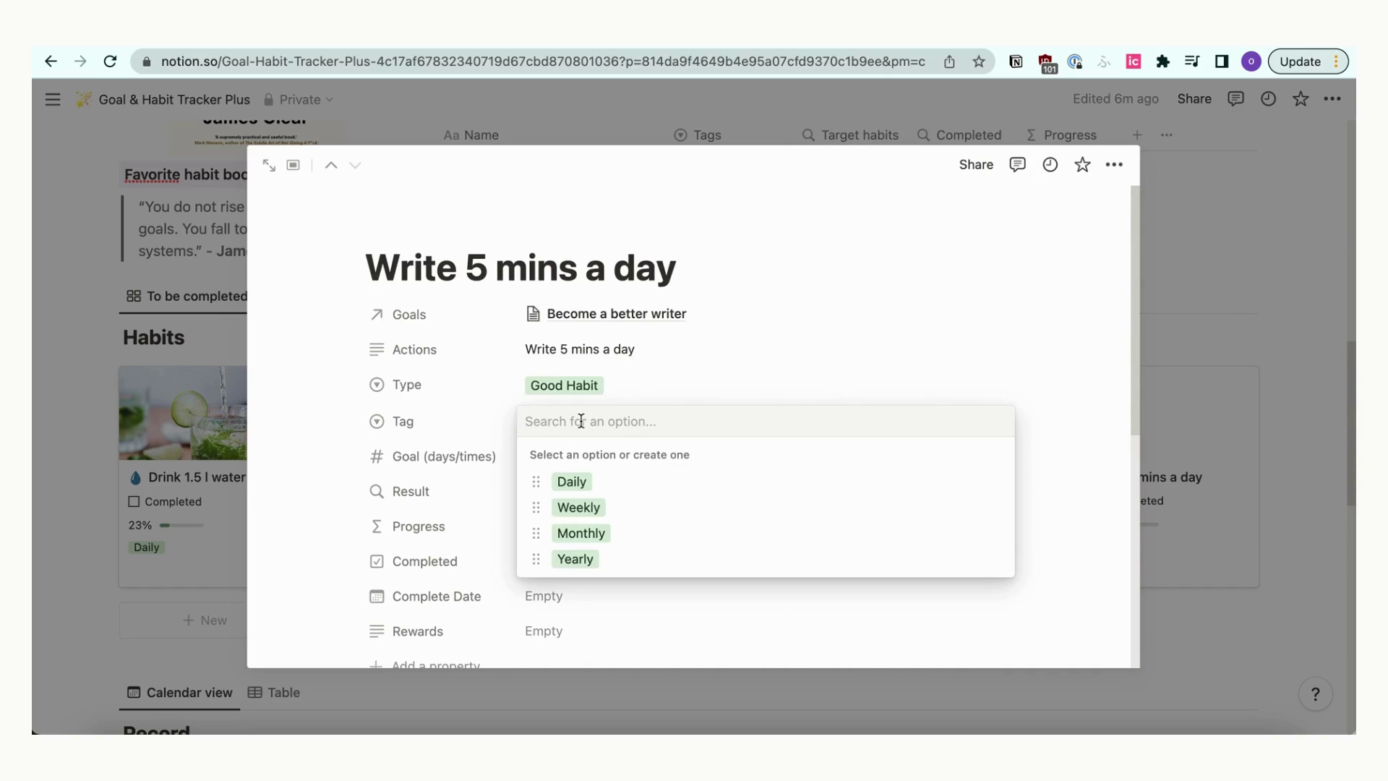
left_click(584, 485)
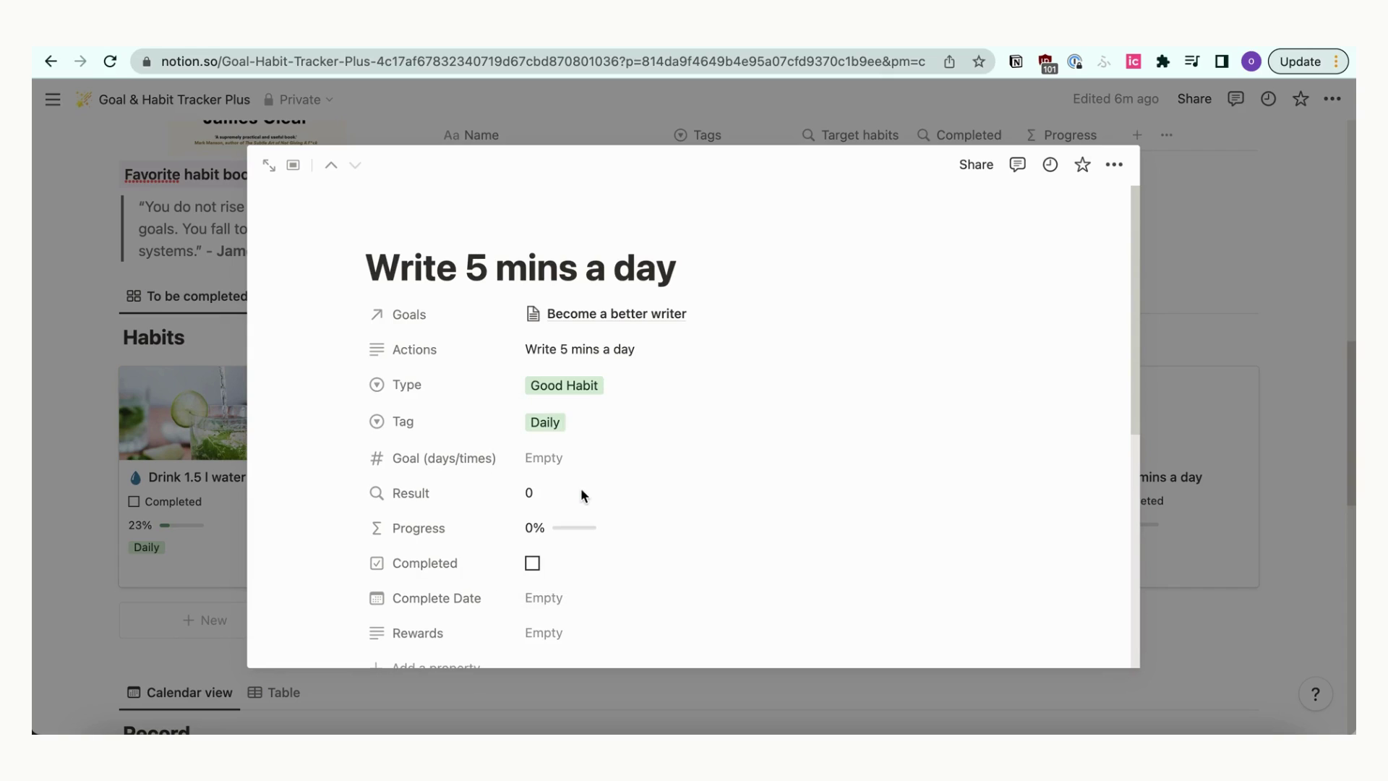
scroll(582, 499, "down", 1)
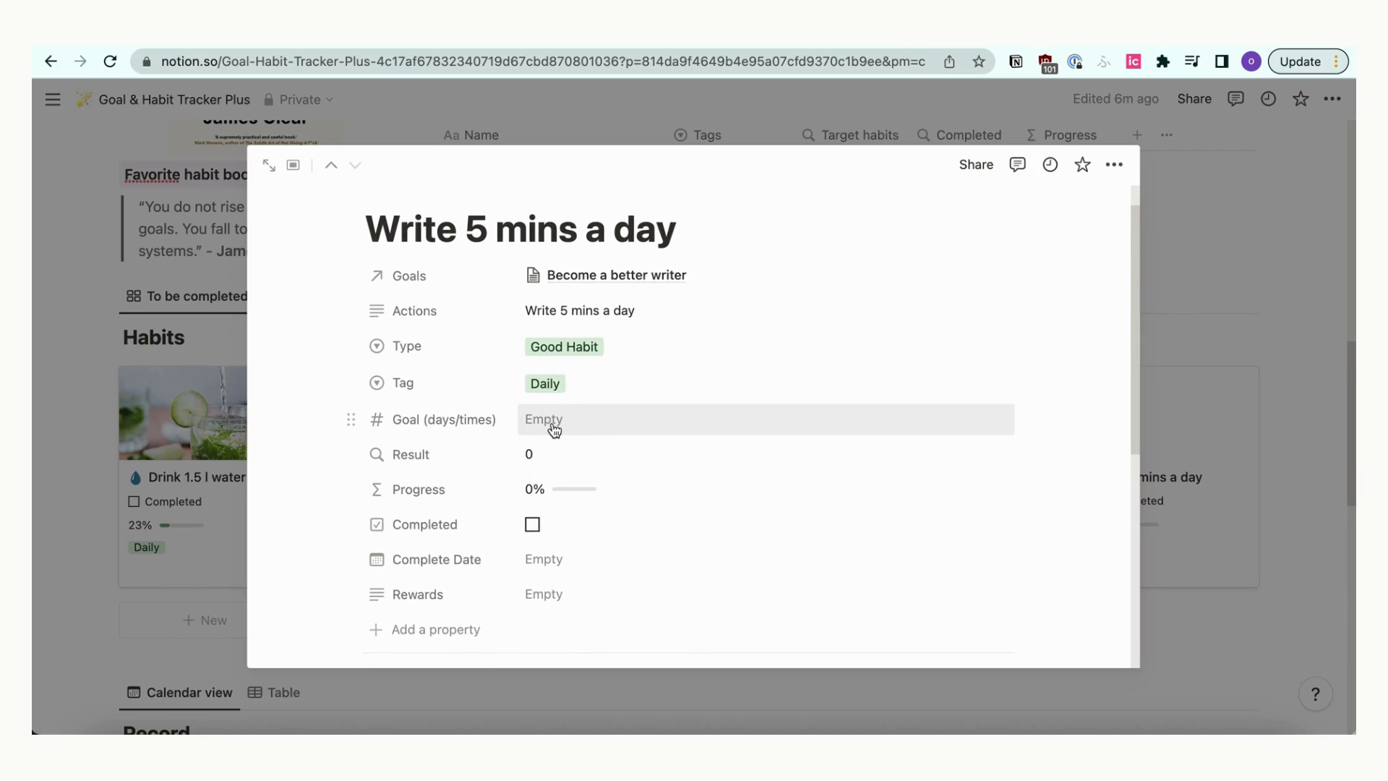
left_click(560, 425)
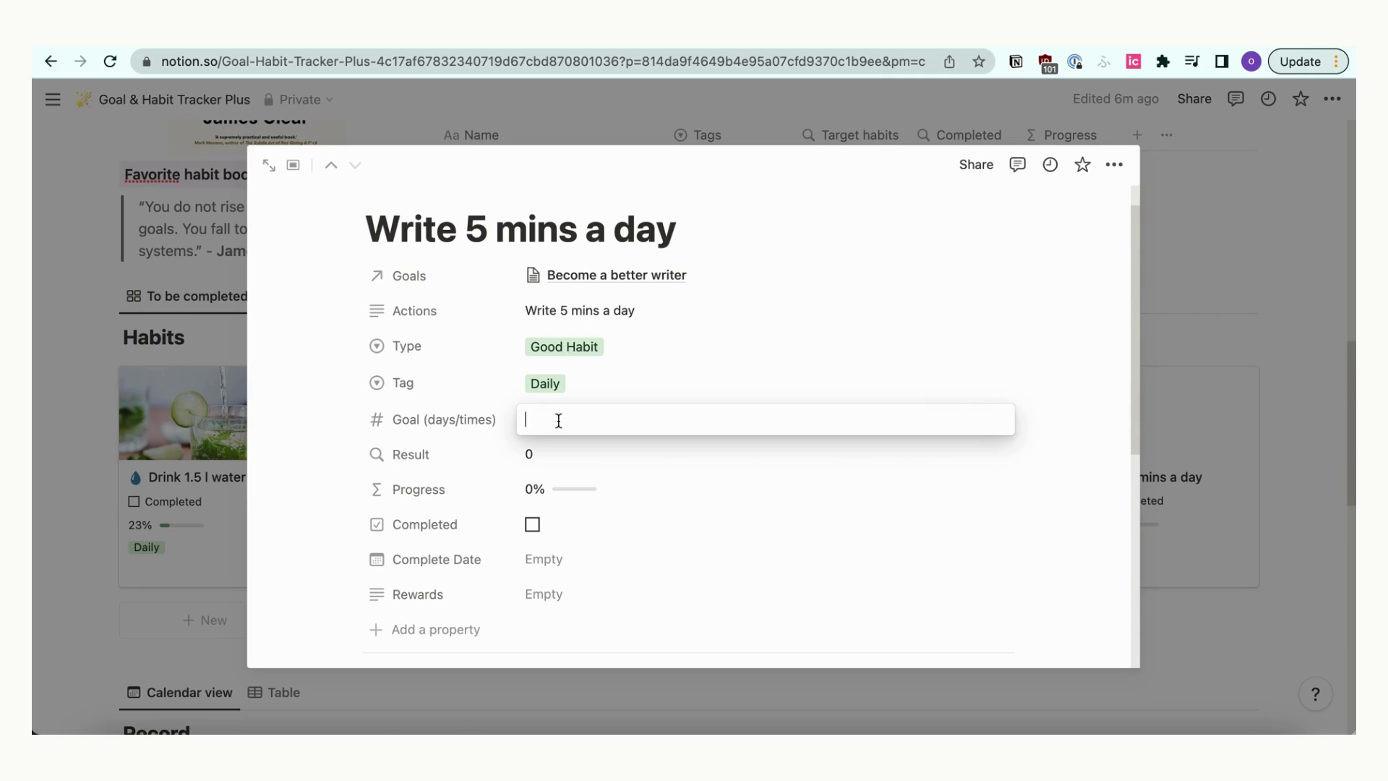
type("30")
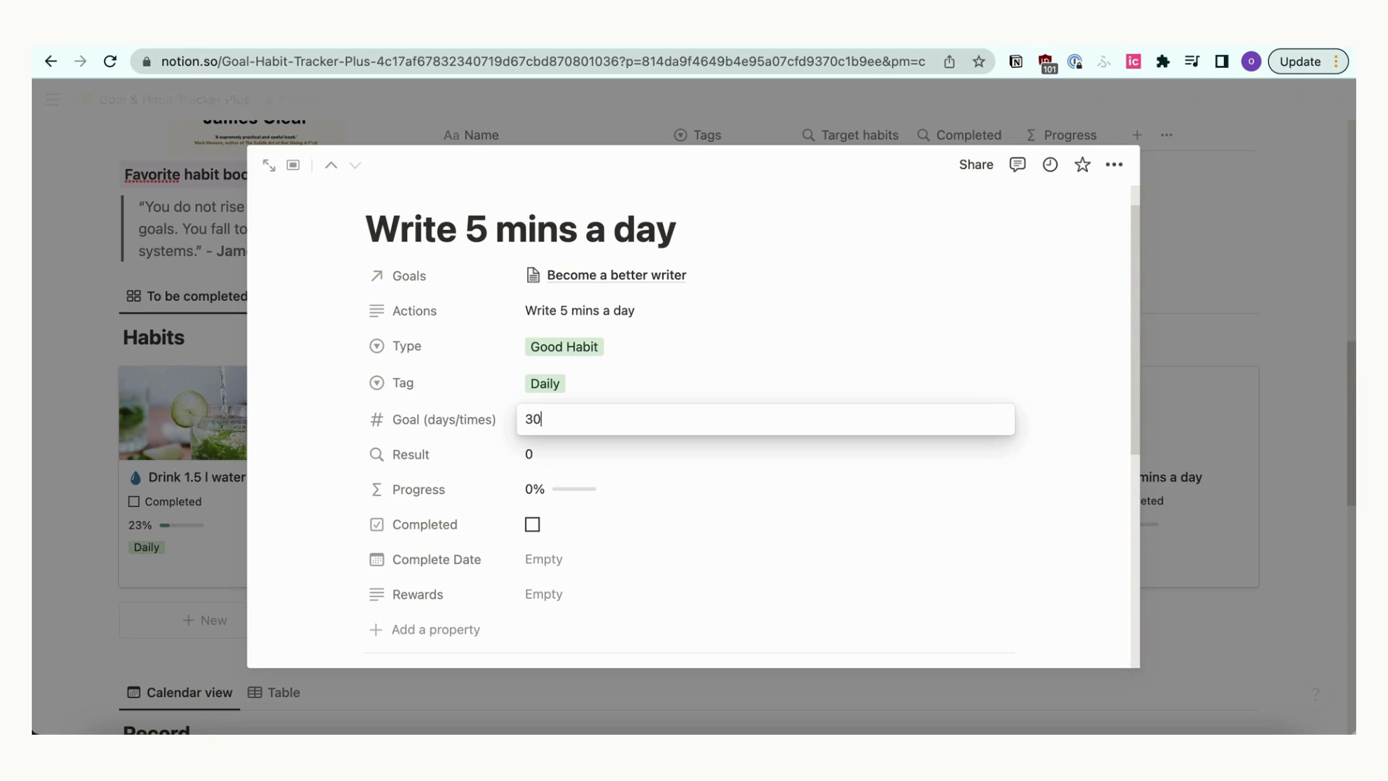
left_click(797, 234)
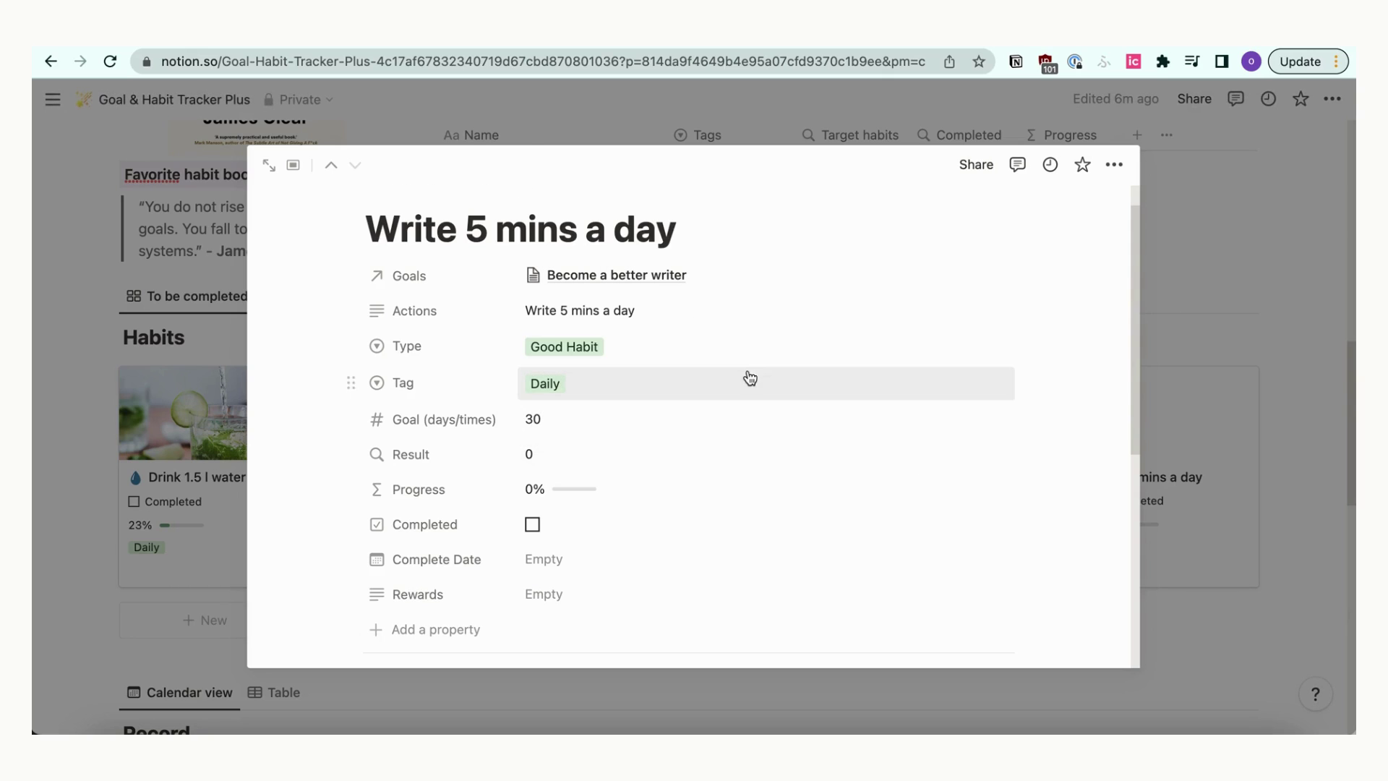
scroll(749, 380, "down", 2)
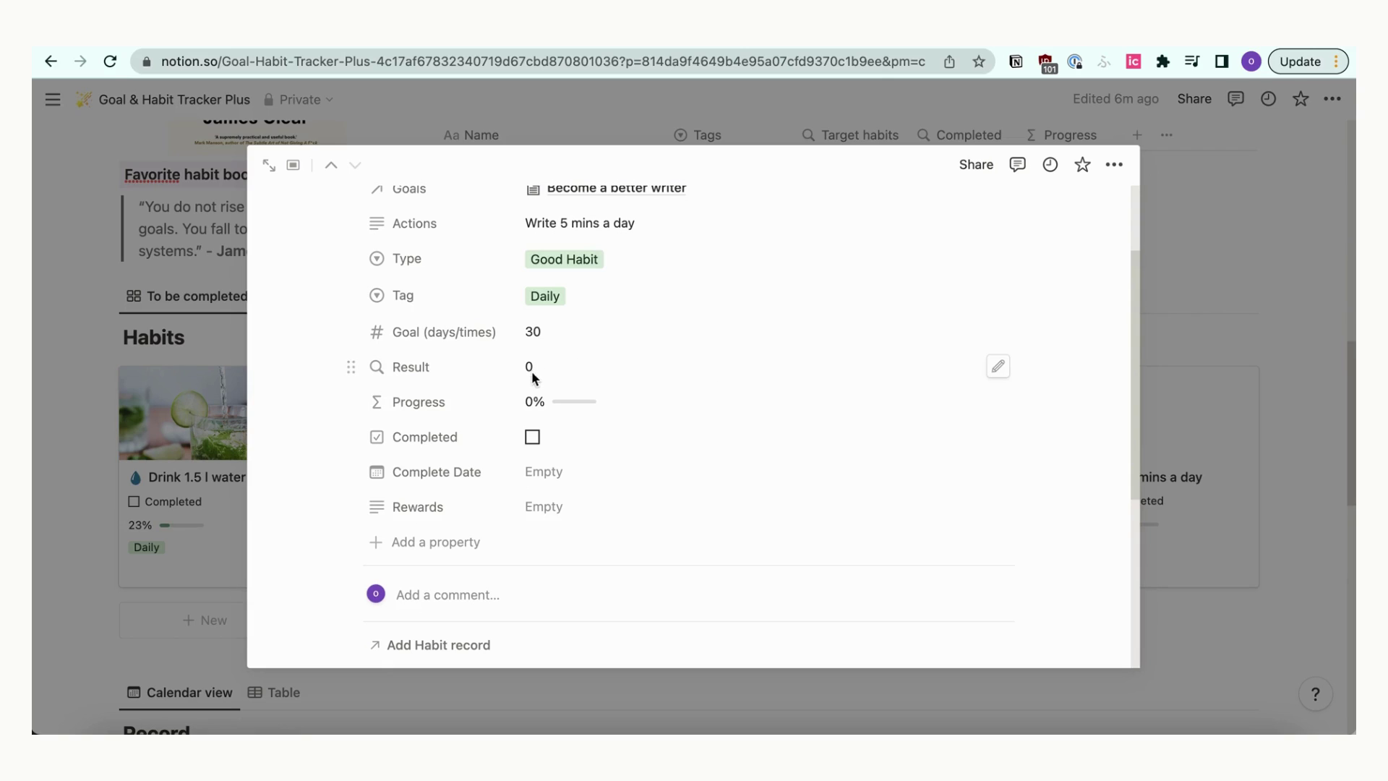
mouse_move(585, 437)
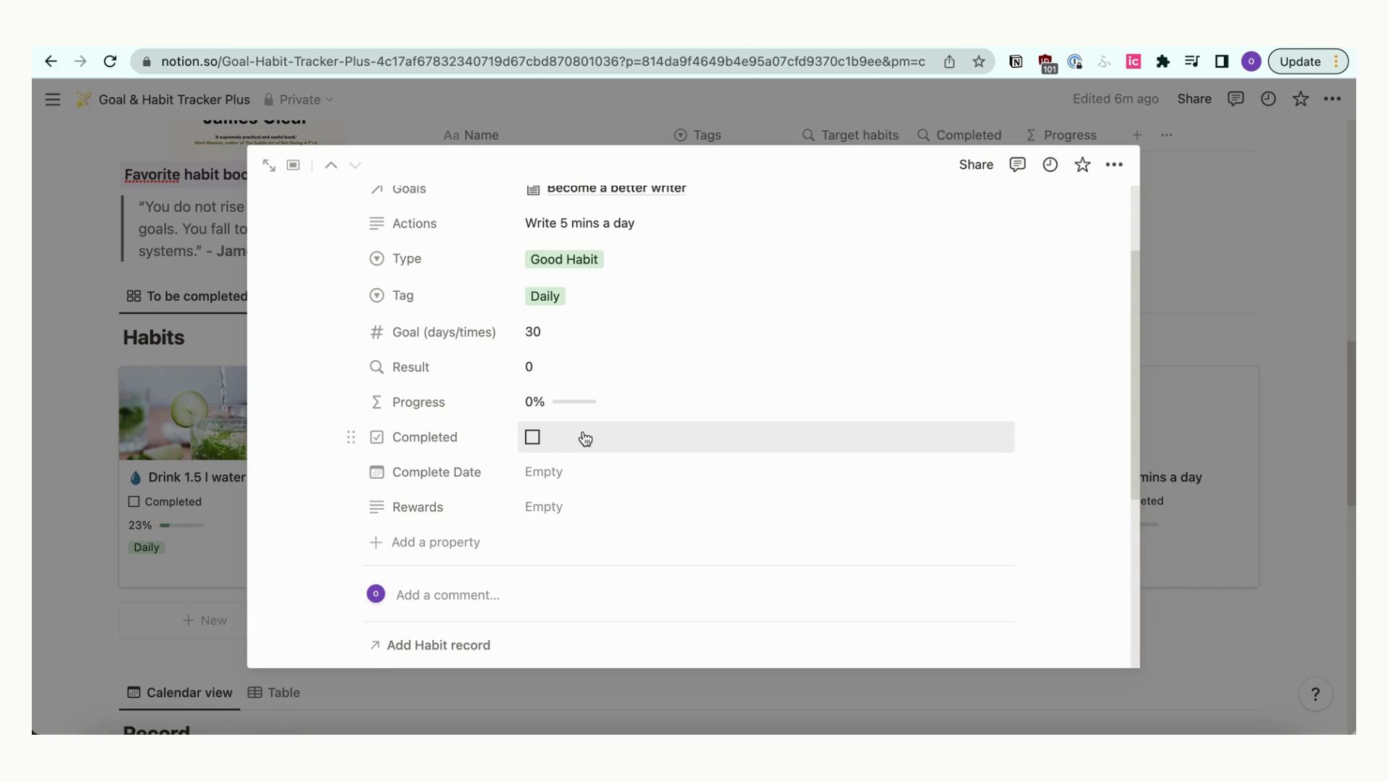
scroll(550, 366, "down", 1)
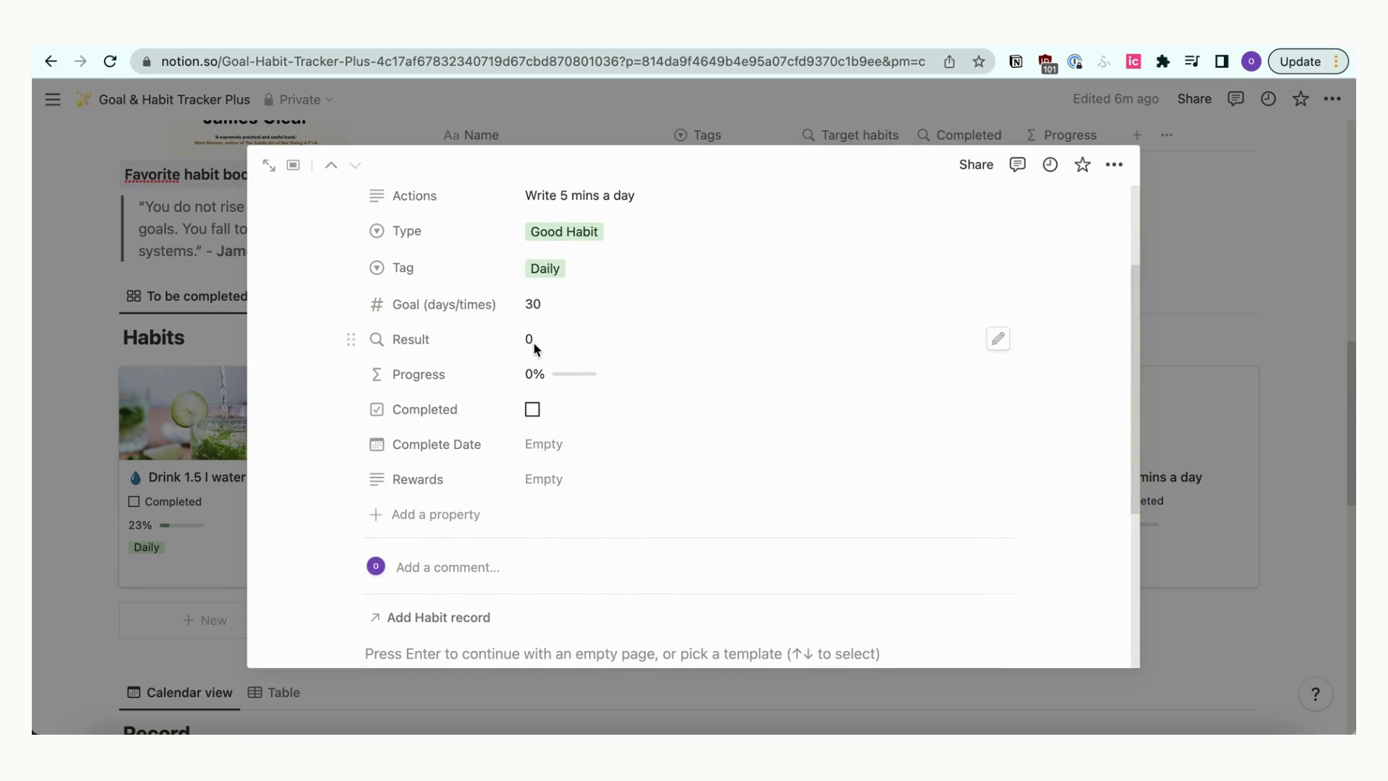
mouse_move(574, 401)
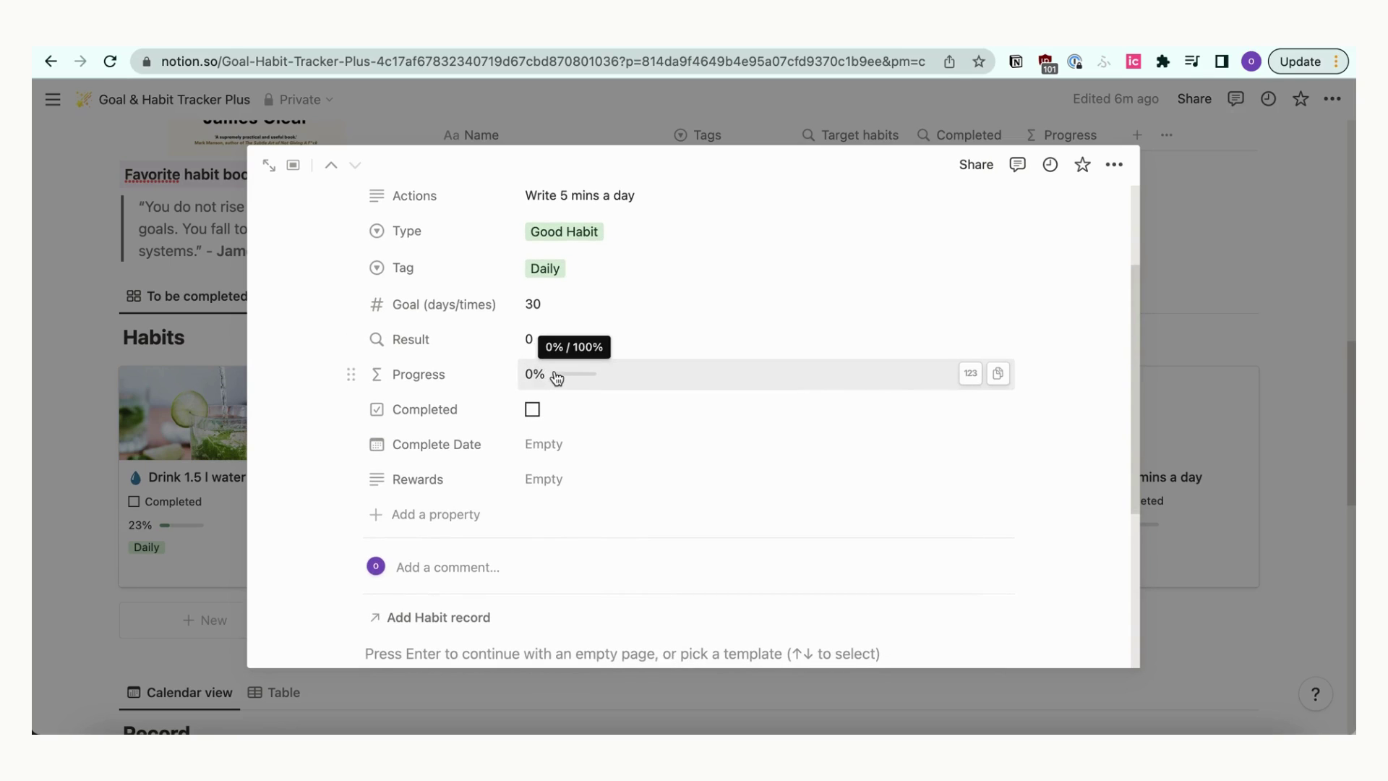
scroll(556, 376, "down", 1)
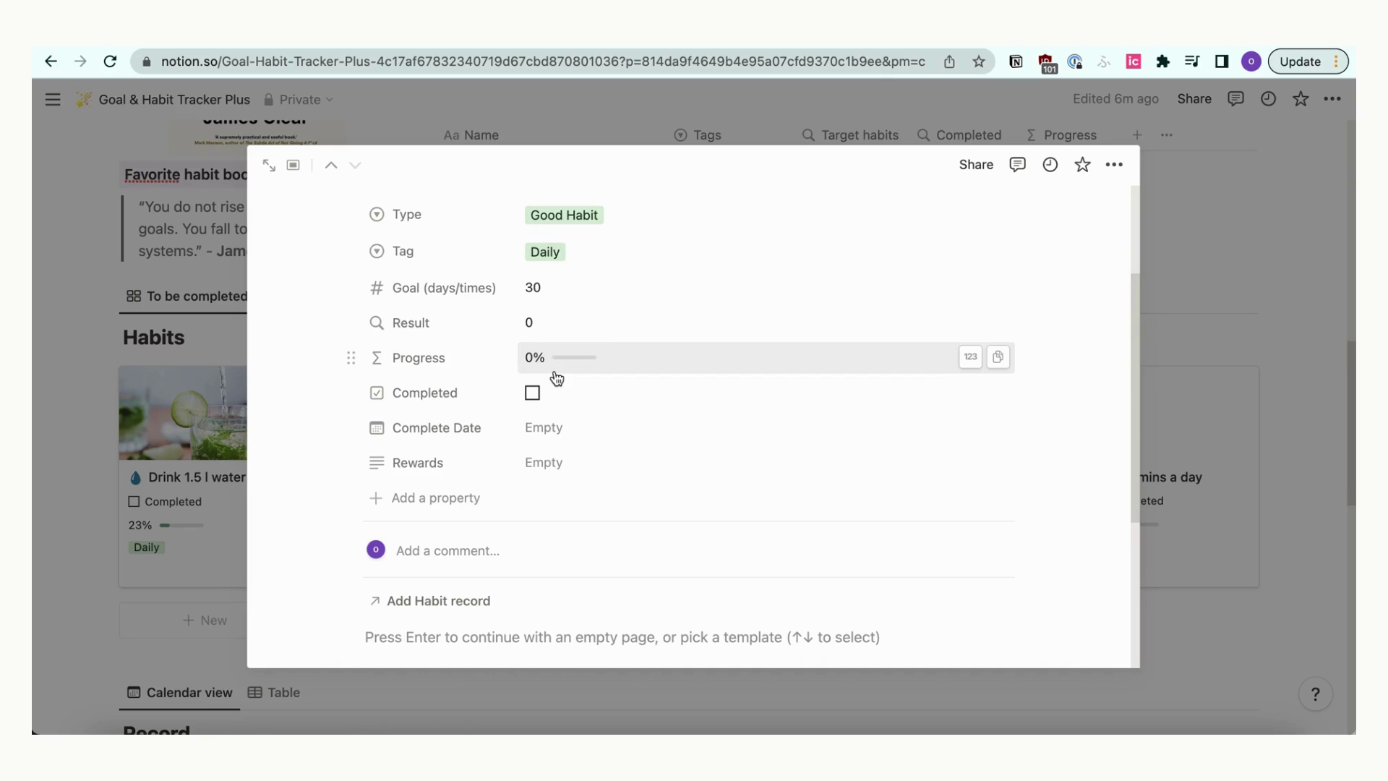
scroll(579, 405, "down", 1)
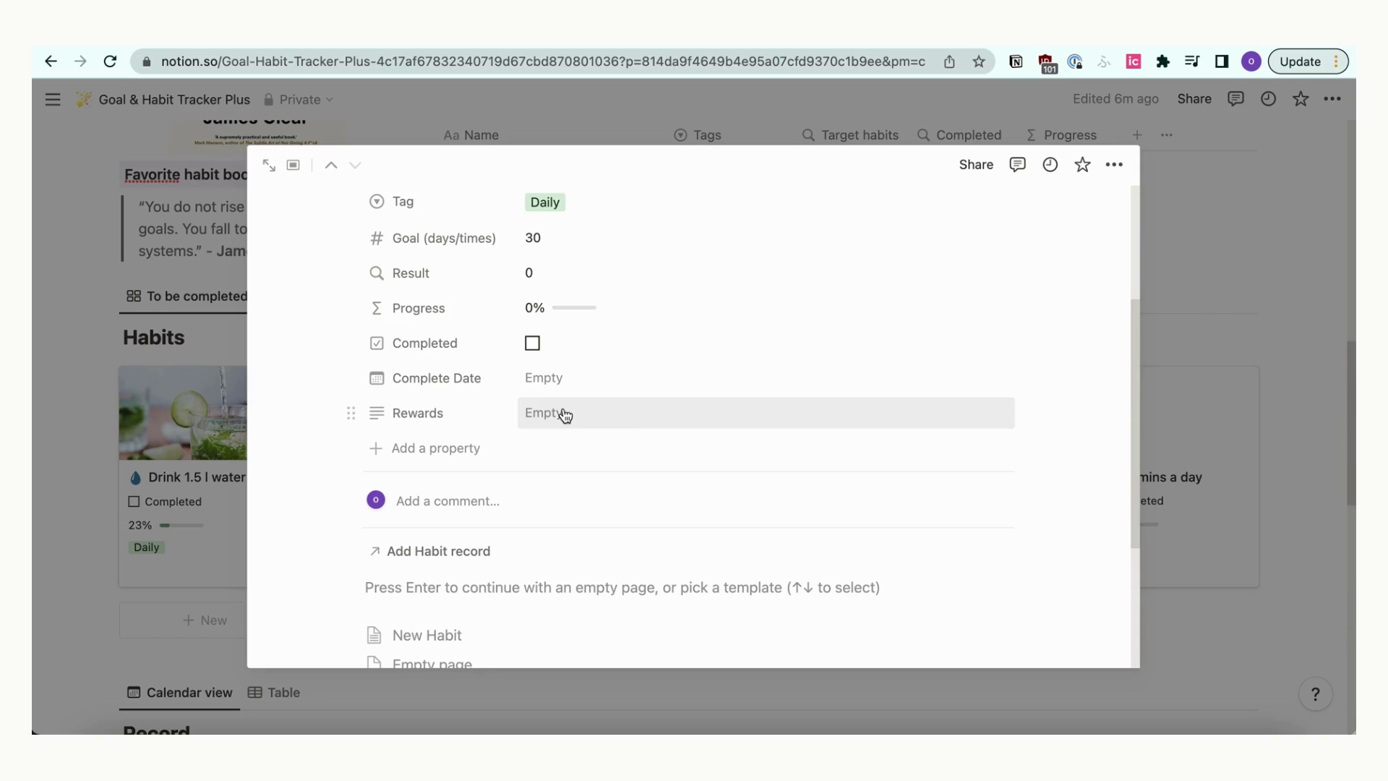
scroll(564, 412, "down", 2)
- Apply the New Habit template to the Write 5 mins a day page
left_click(446, 529)
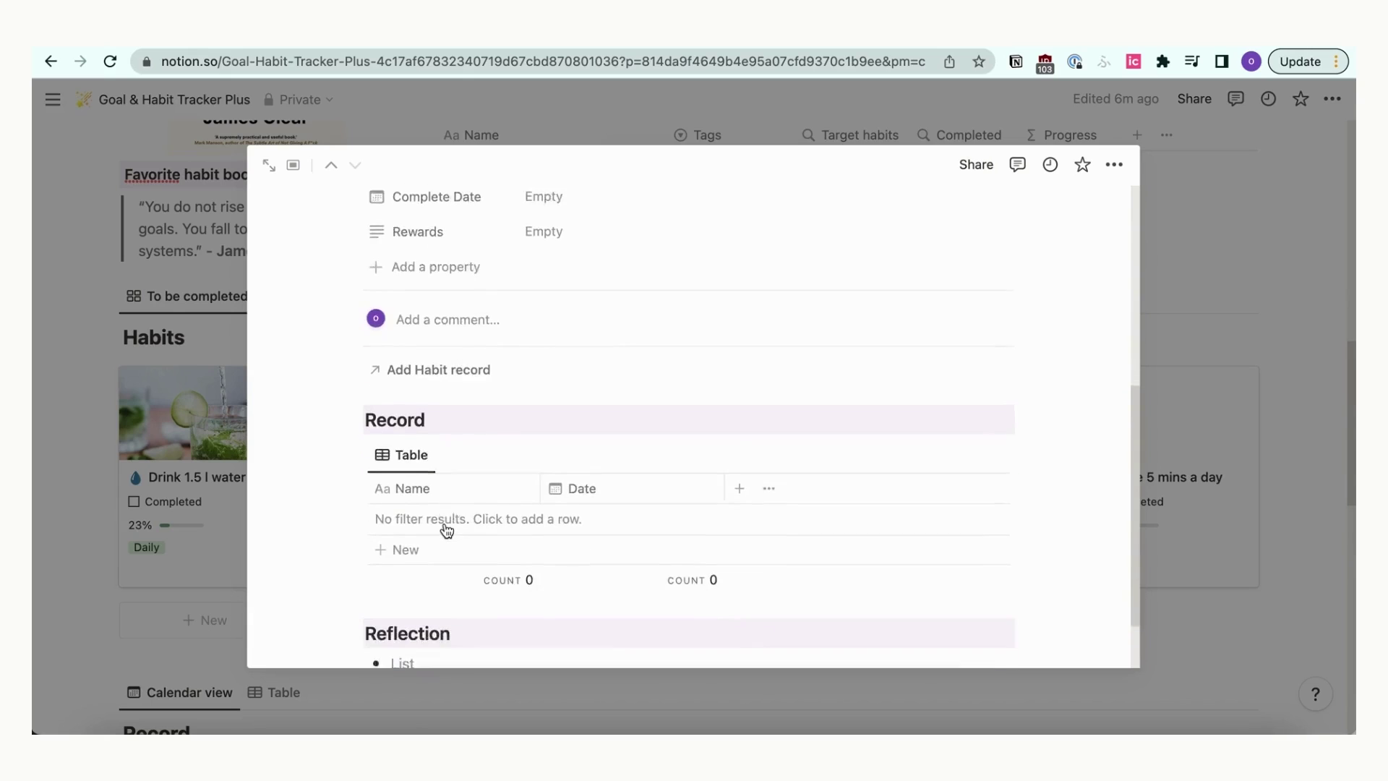
scroll(446, 528, "down", 2)
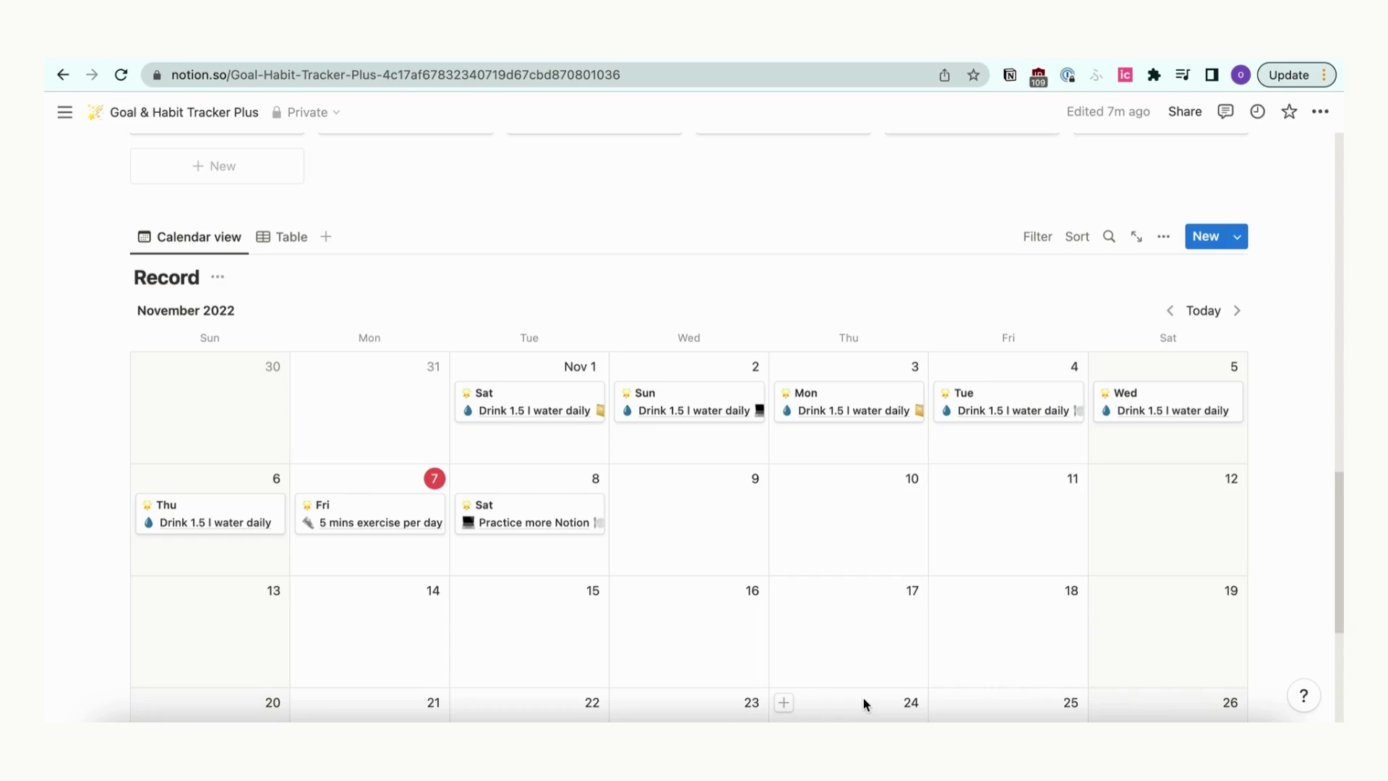
mouse_move(689, 515)
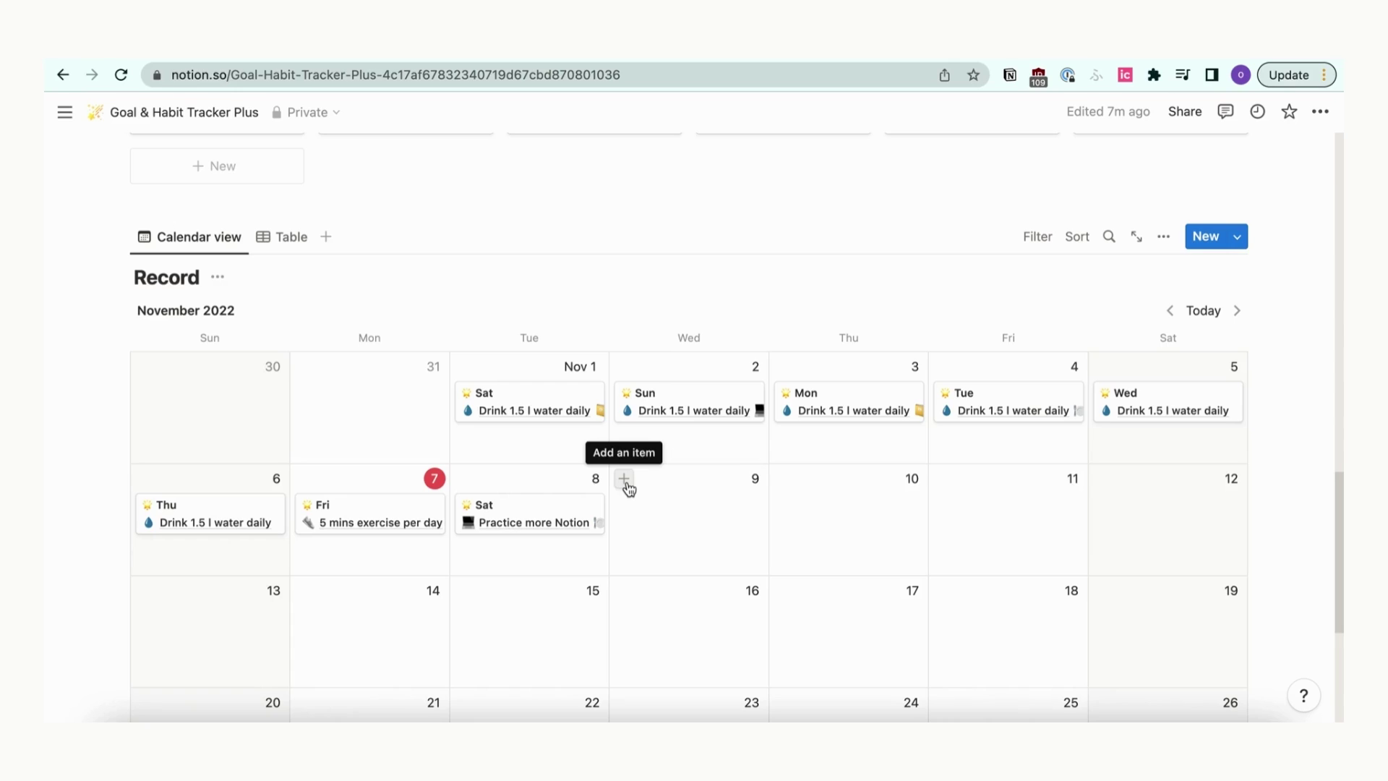
- Create a Nov 9th record linked to Write 5 mins a day, using the New Habit Record template
left_click(625, 480)
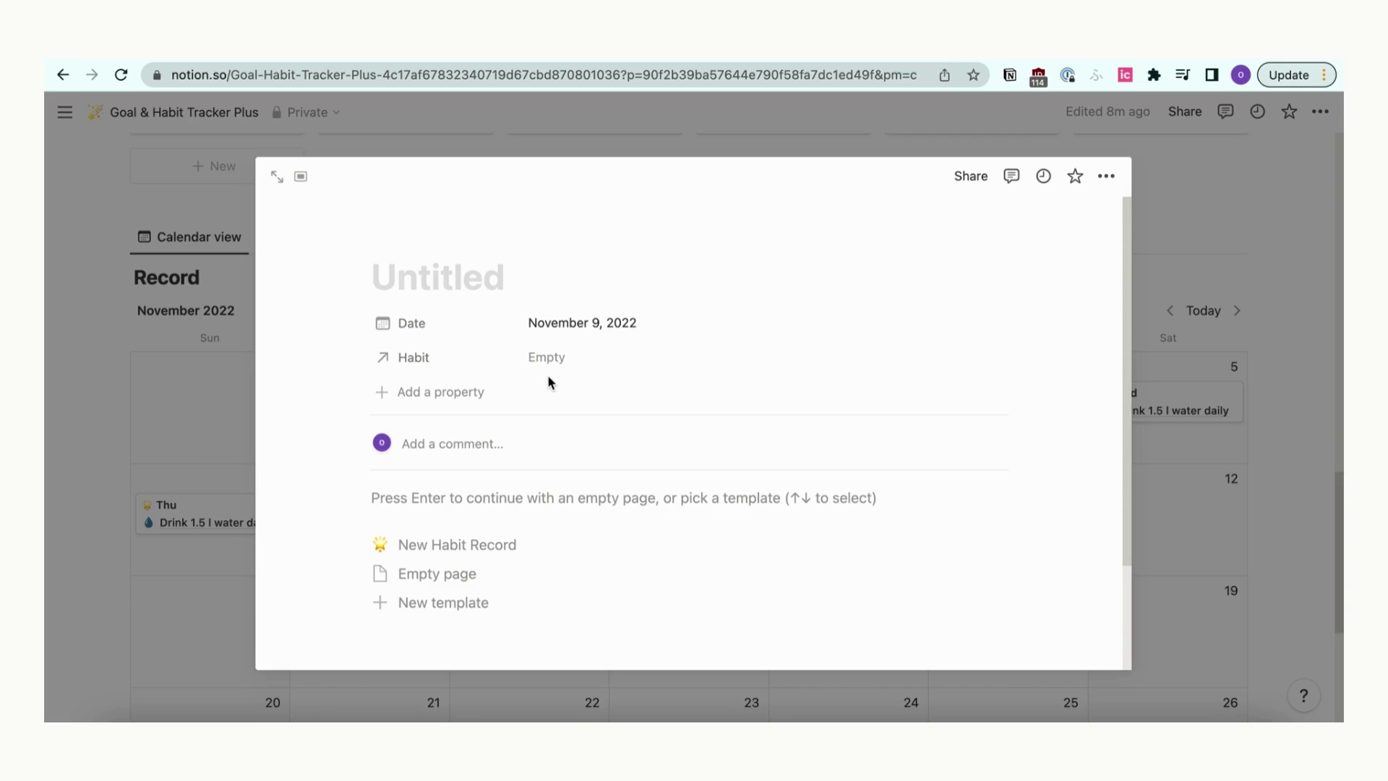
type("Nov 9th")
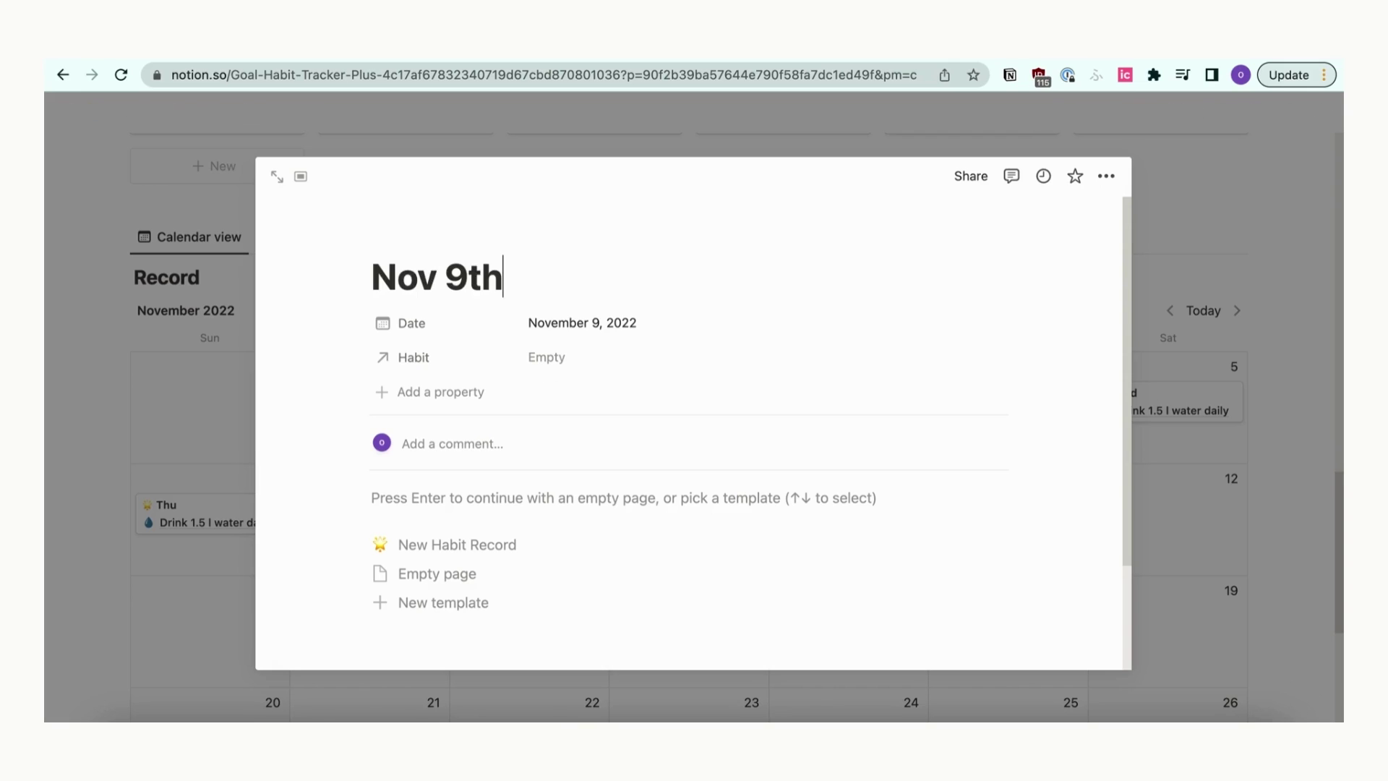
left_click(547, 357)
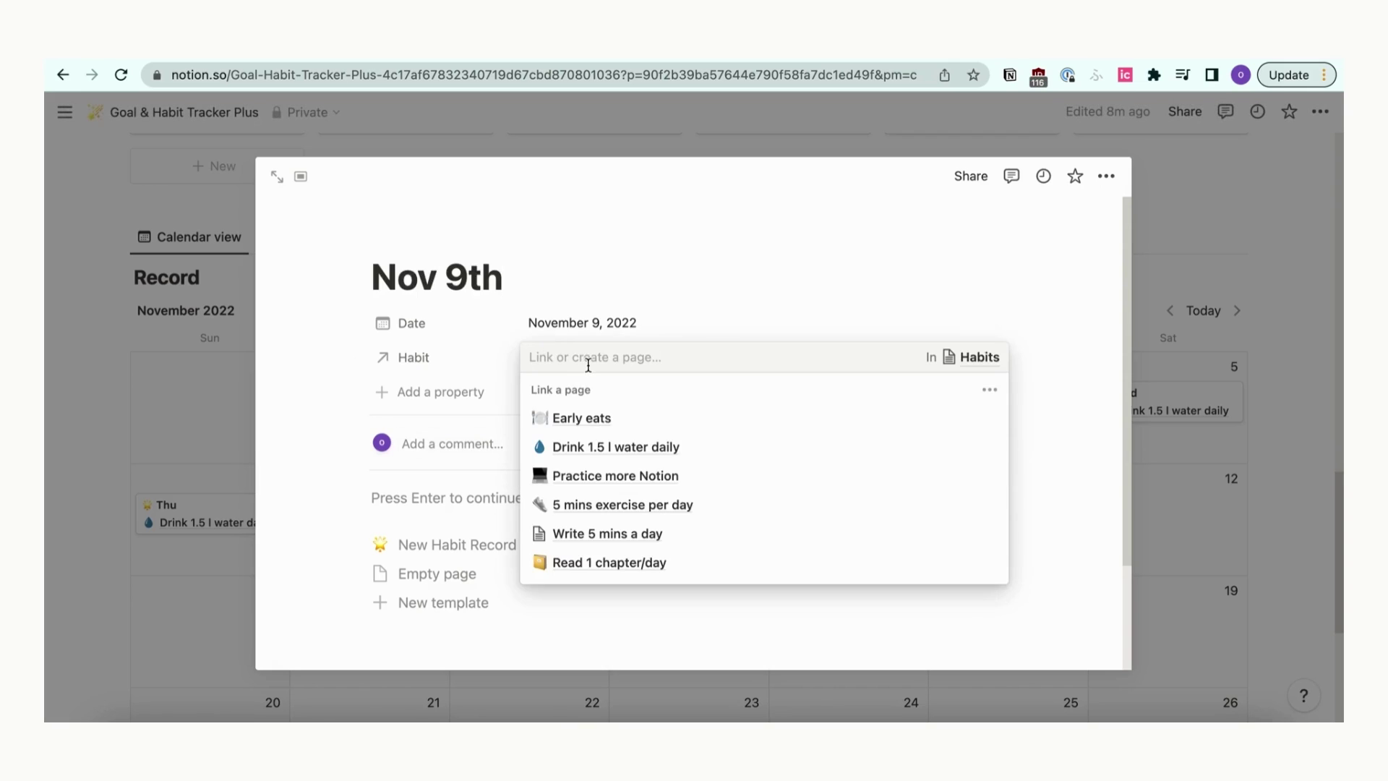
left_click(583, 537)
left_click(323, 479)
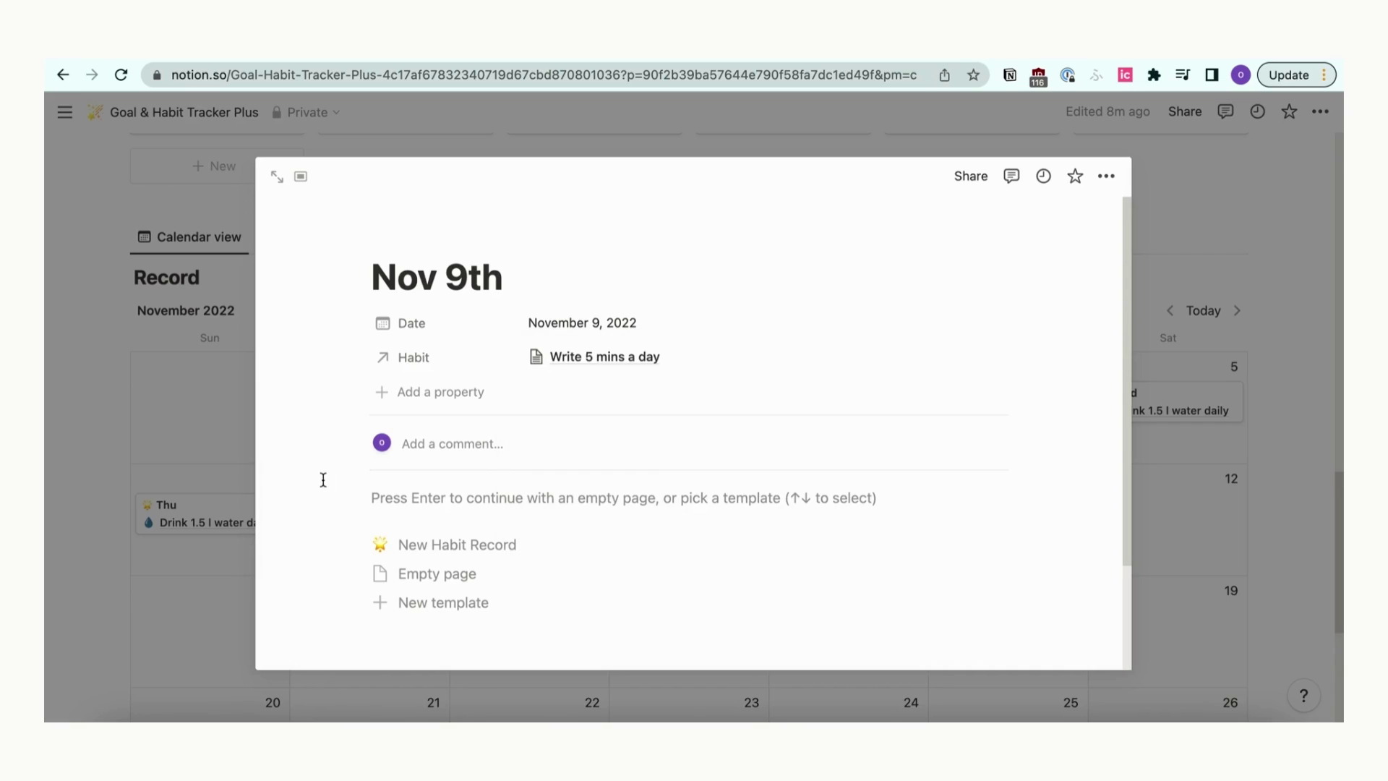
left_click(435, 545)
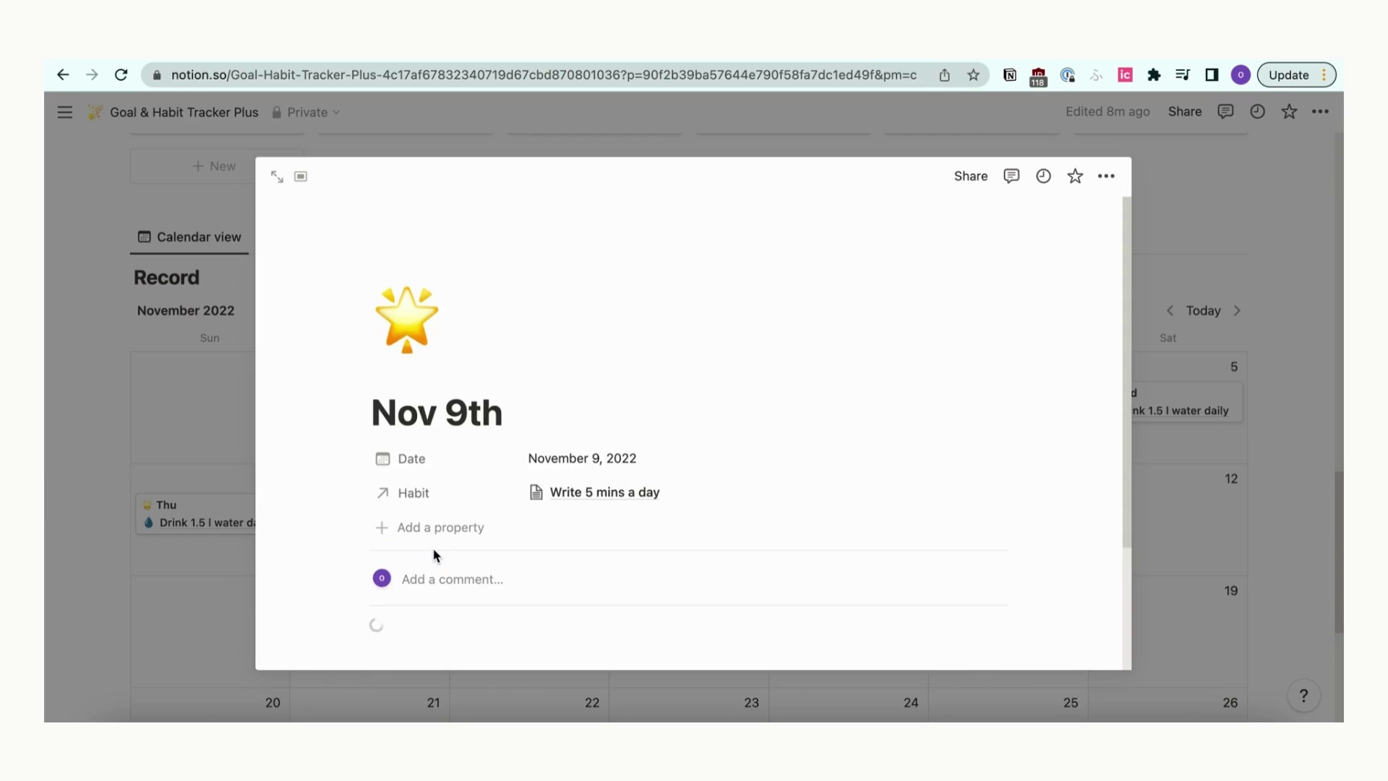
mouse_move(595, 344)
scroll(595, 344, "down", 3)
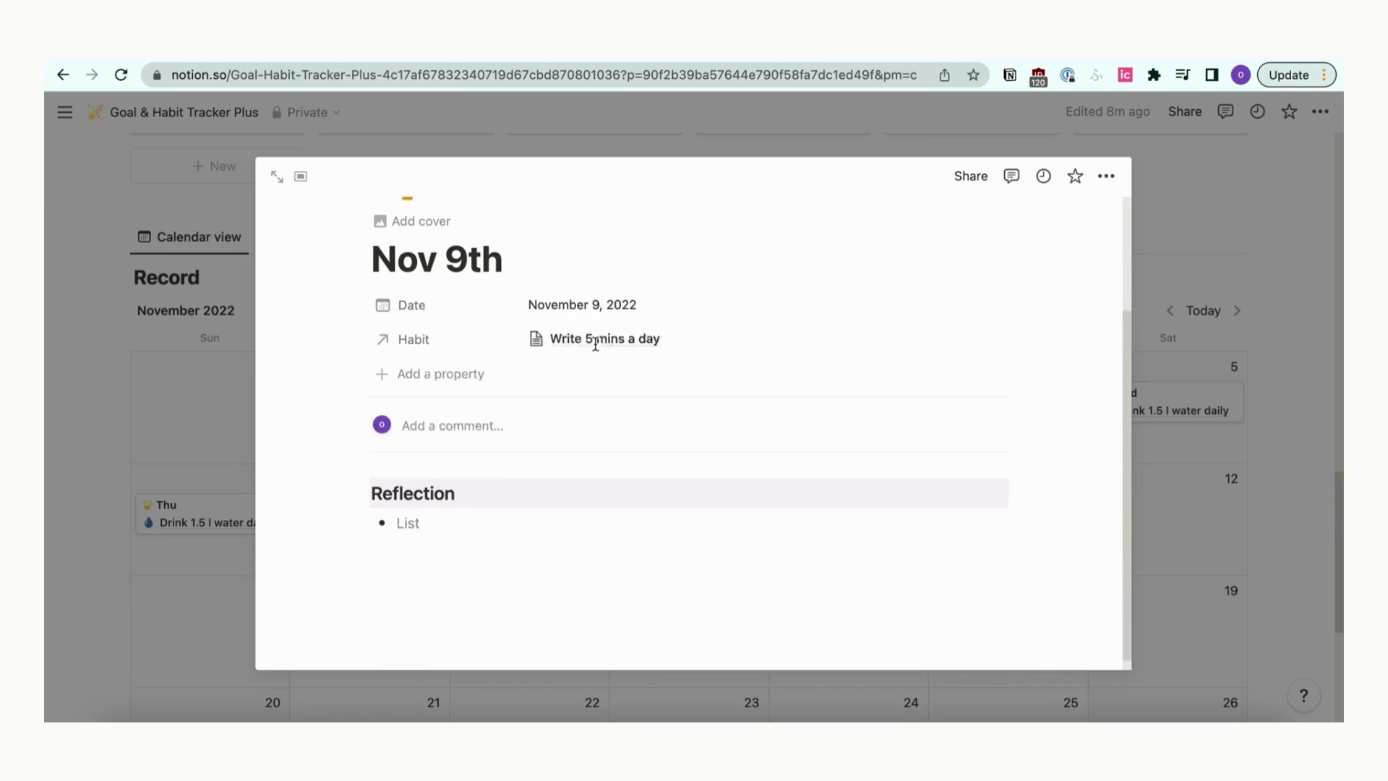
scroll(596, 344, "down", 2)
scroll(561, 414, "up", 3)
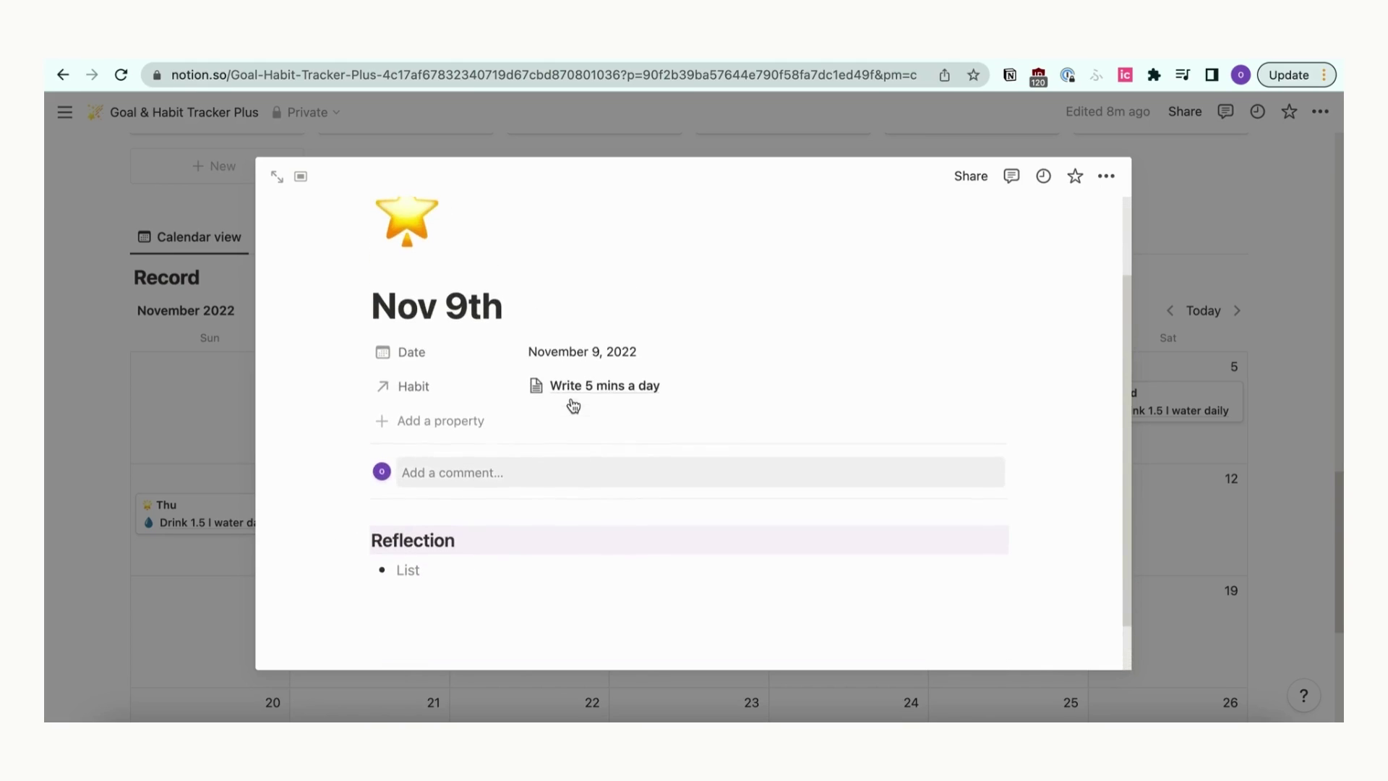
- Open Write 5 mins a day from the Nov 9th record's Habit property
left_click(596, 402)
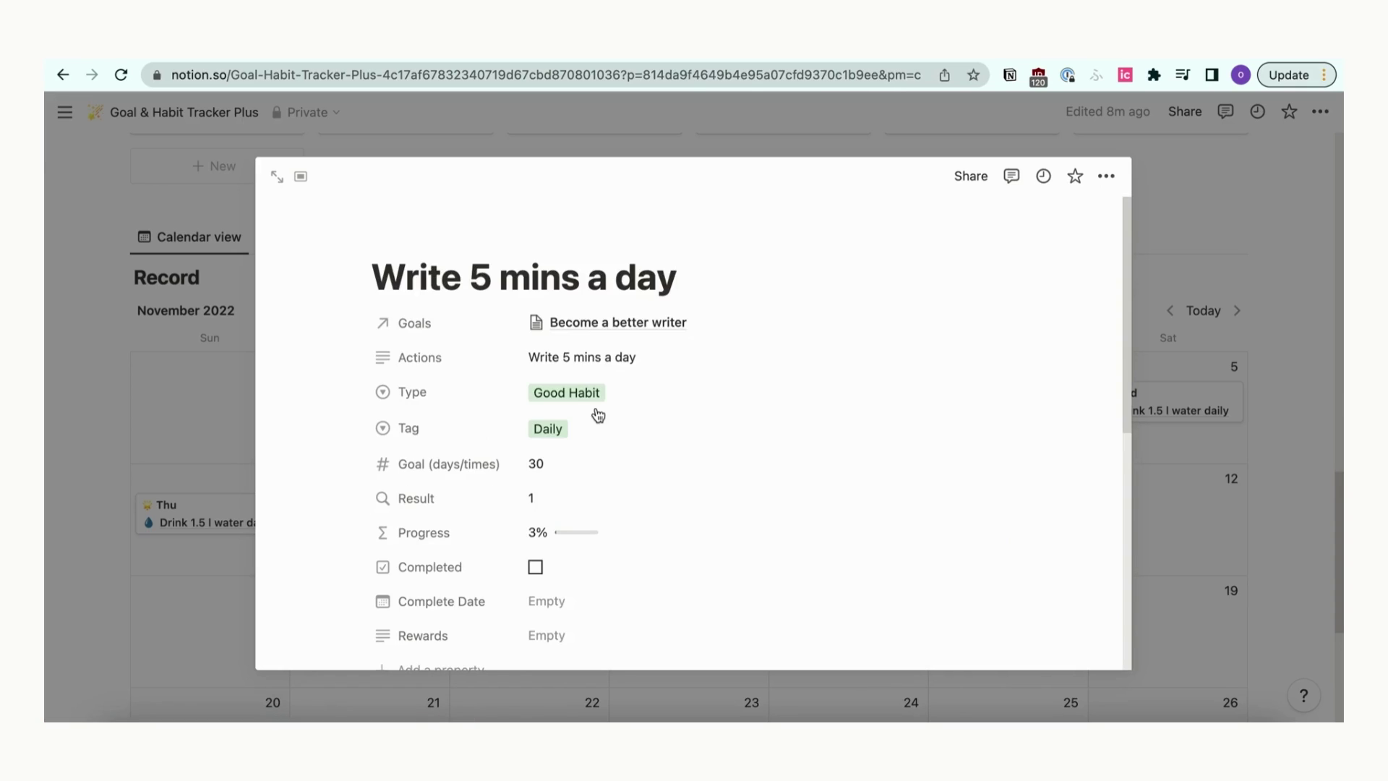
scroll(598, 414, "down", 2)
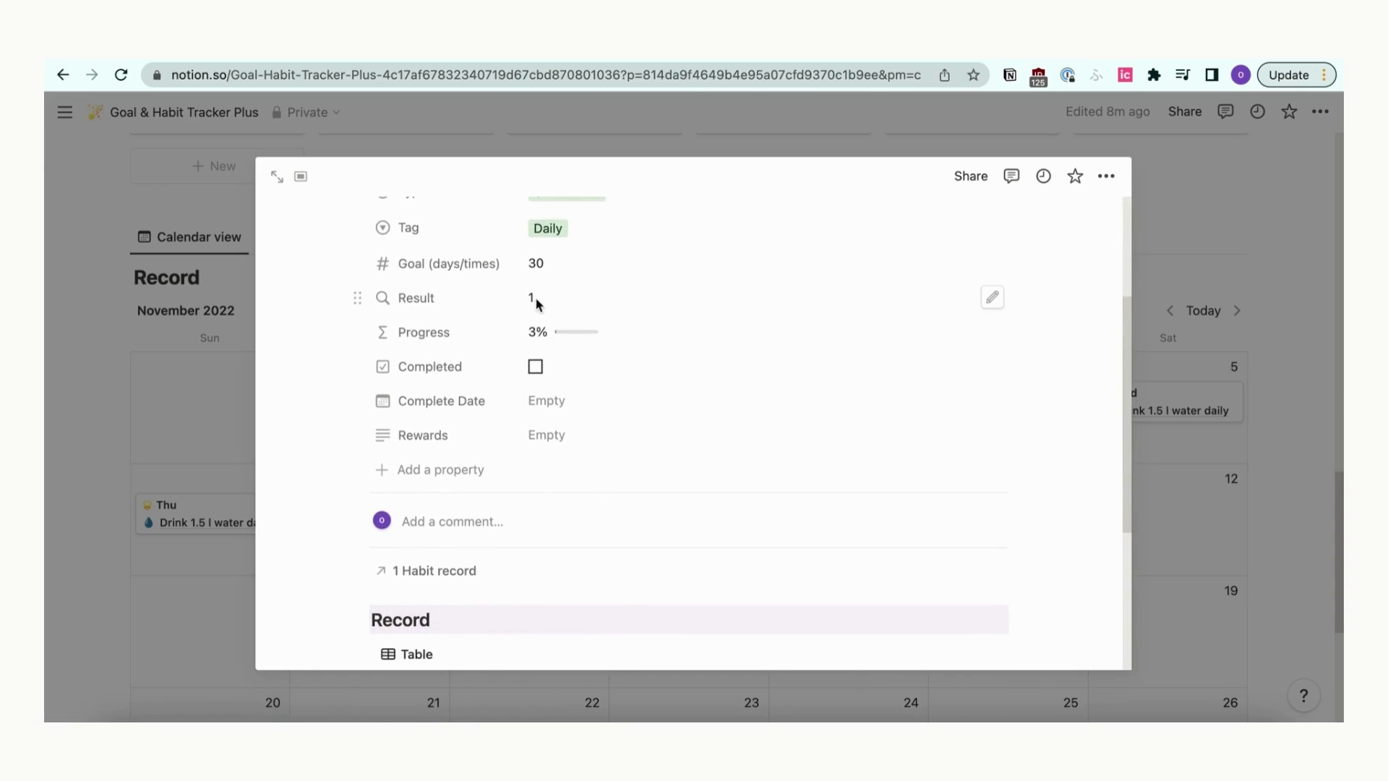
scroll(536, 325, "down", 2)
scroll(536, 326, "down", 2)
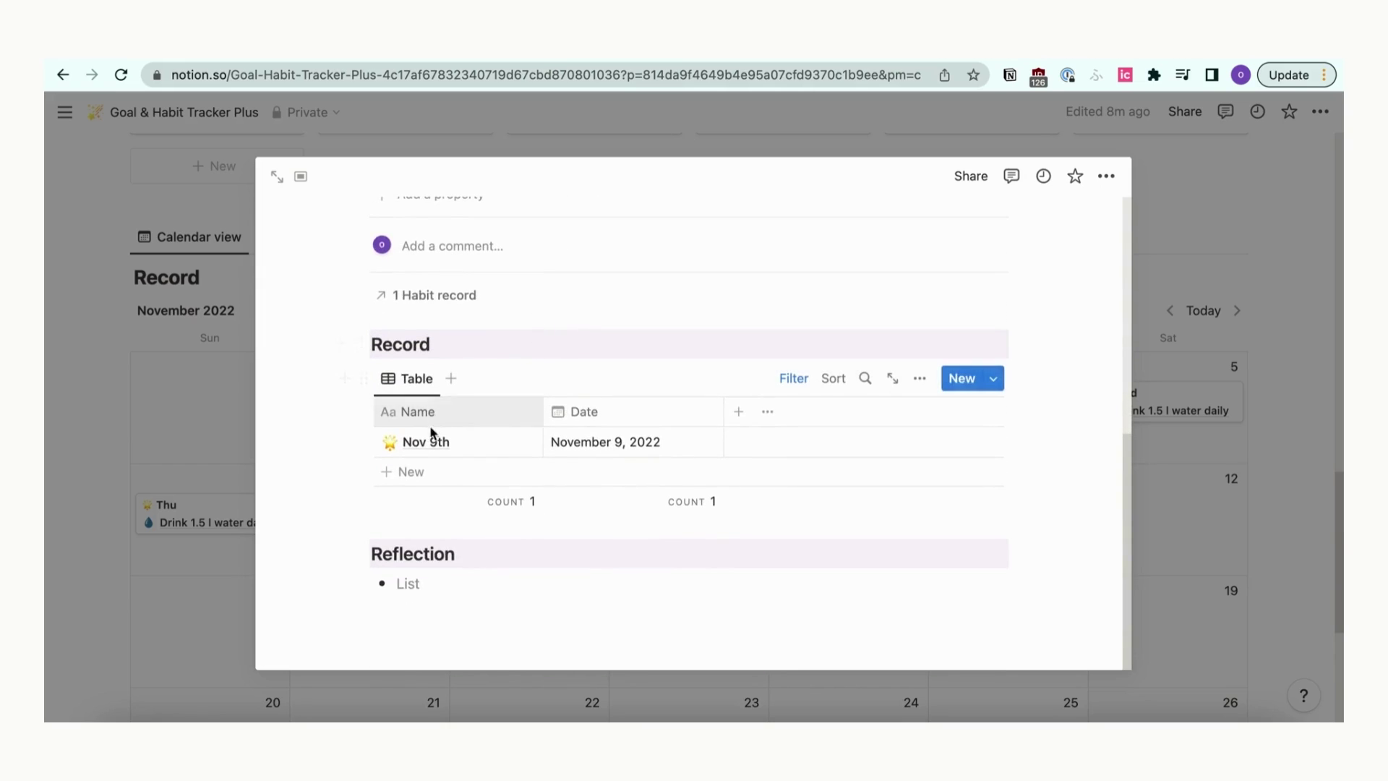